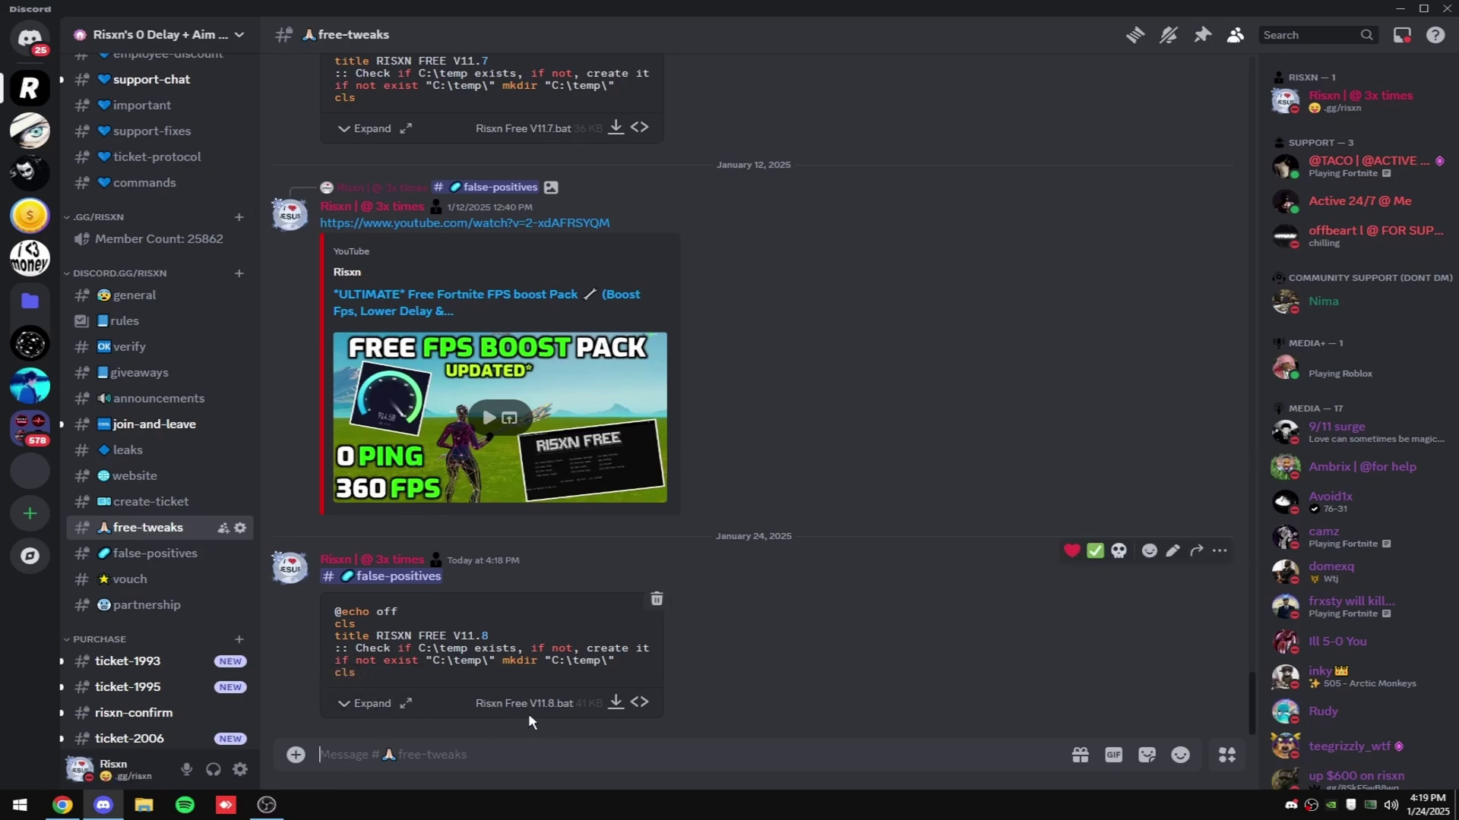
- Download the Risxn Free V11.8 batch file to Pictures and review its script in Notepad
left_click(616, 702)
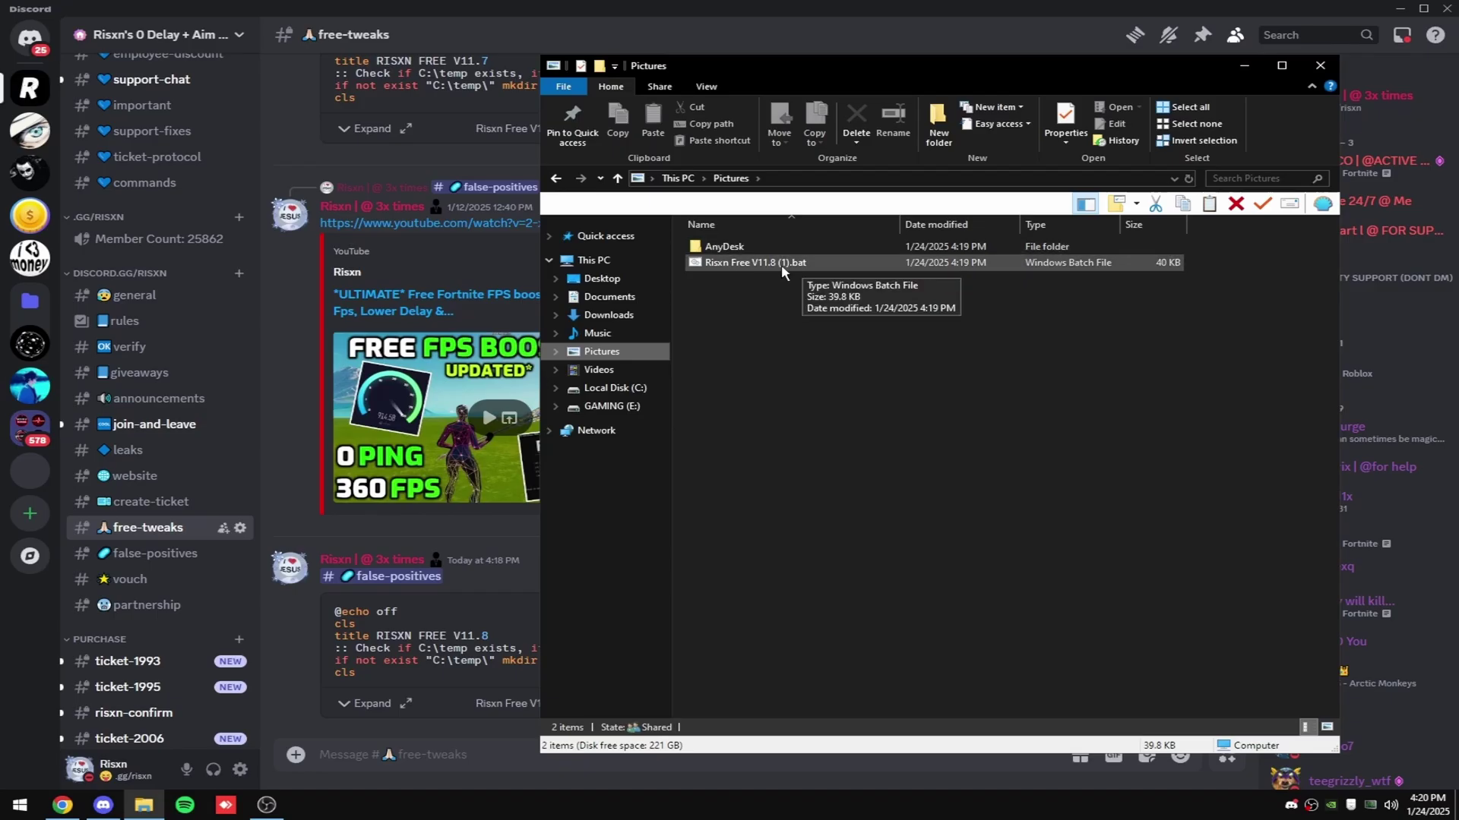
right_click(751, 262)
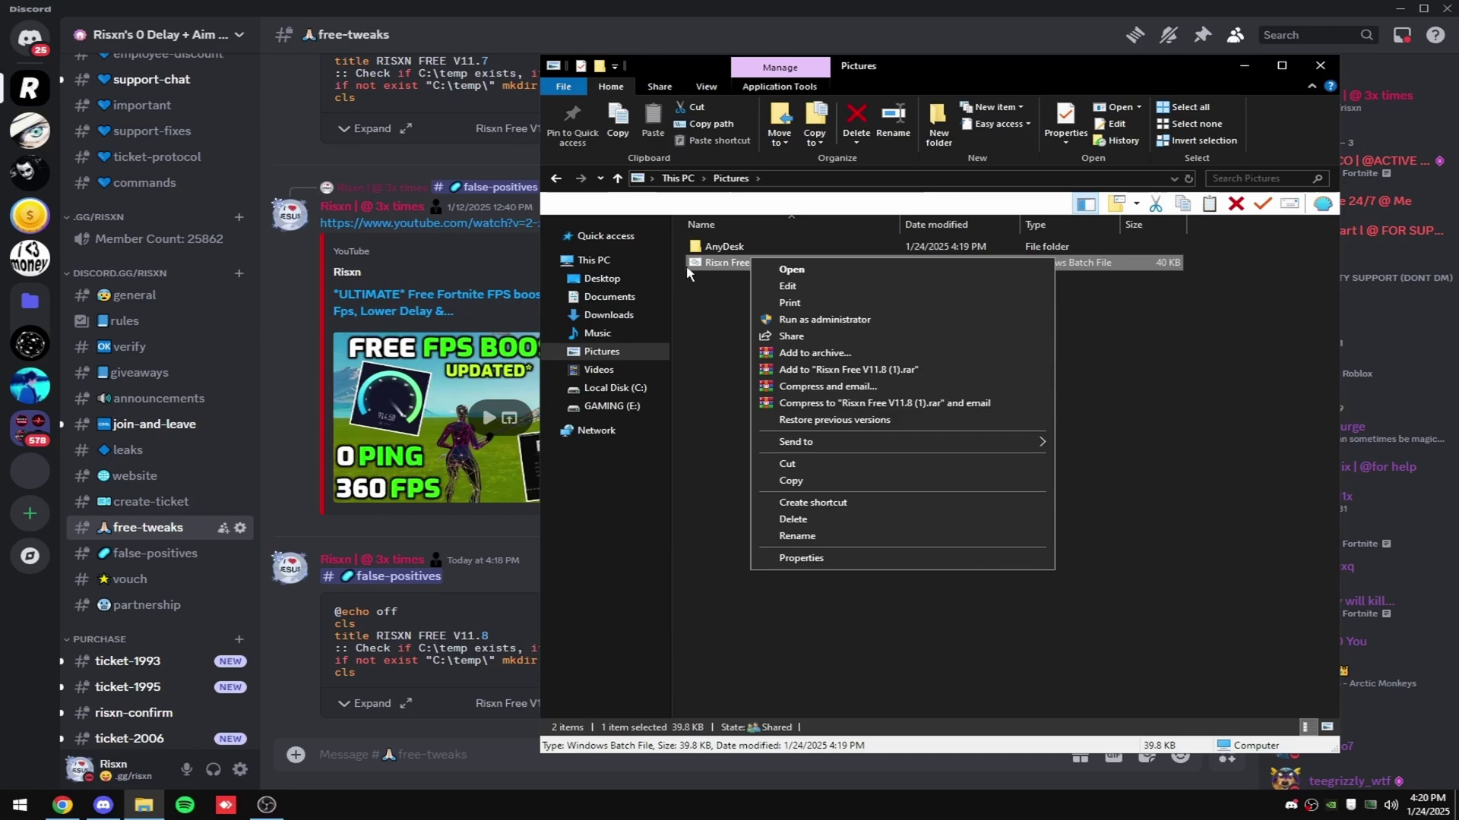
left_click(787, 286)
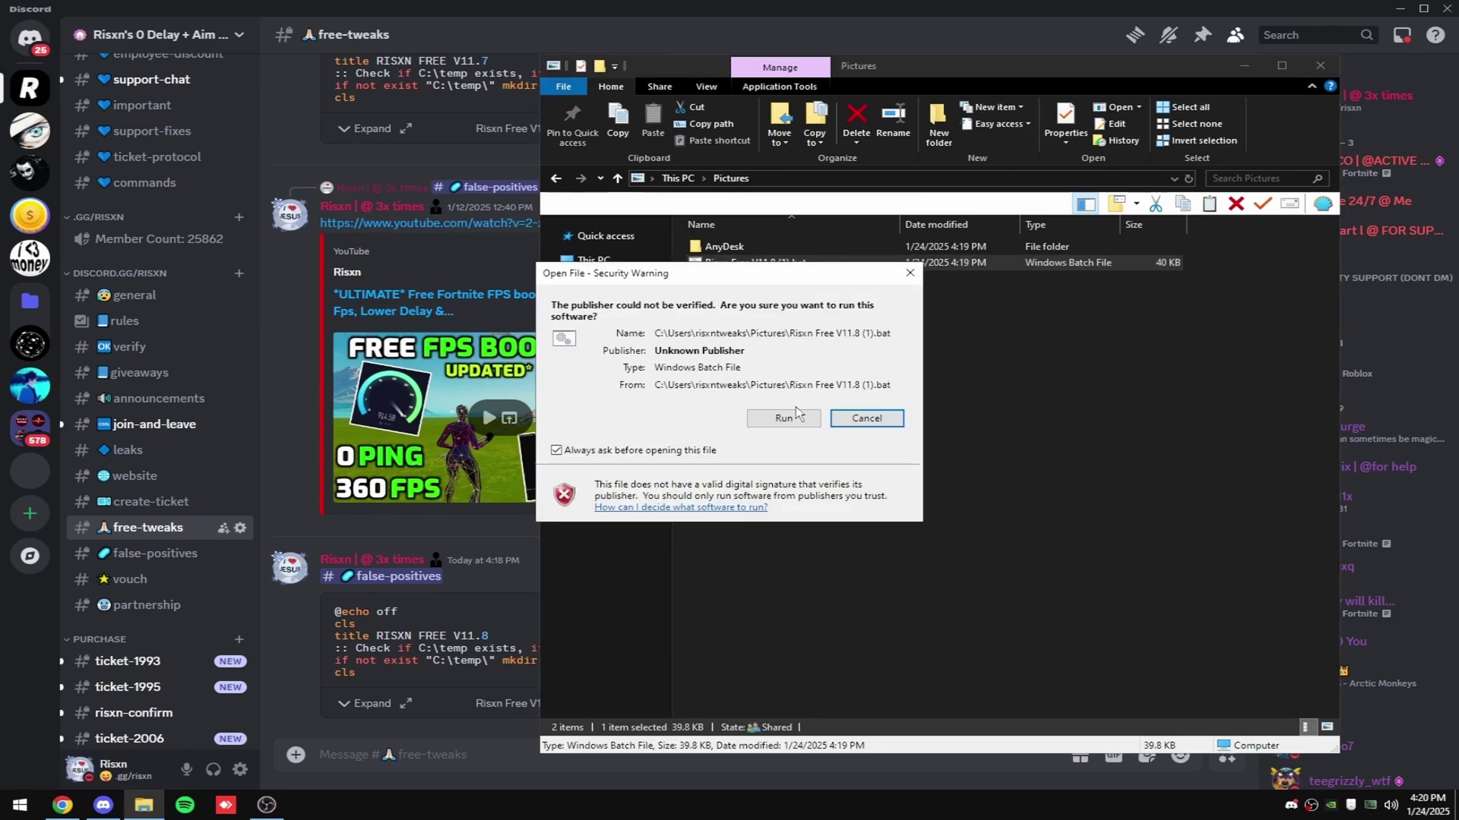
key("Return")
left_click(814, 169)
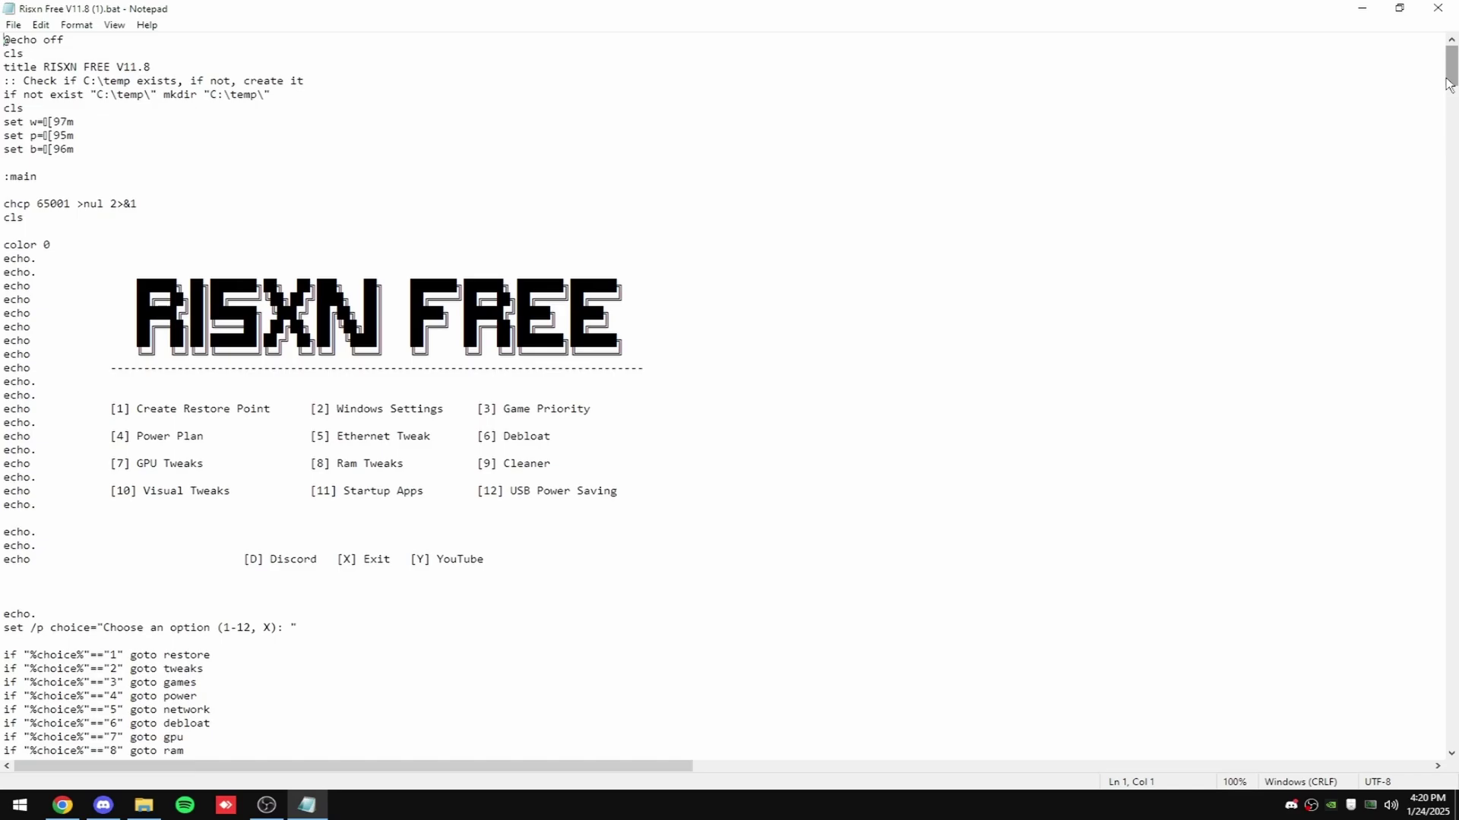
left_click_drag(1450, 67, 1450, 727)
- Close Notepad, run the batch file as administrator, and create a restore point with option 1
left_click(1438, 7)
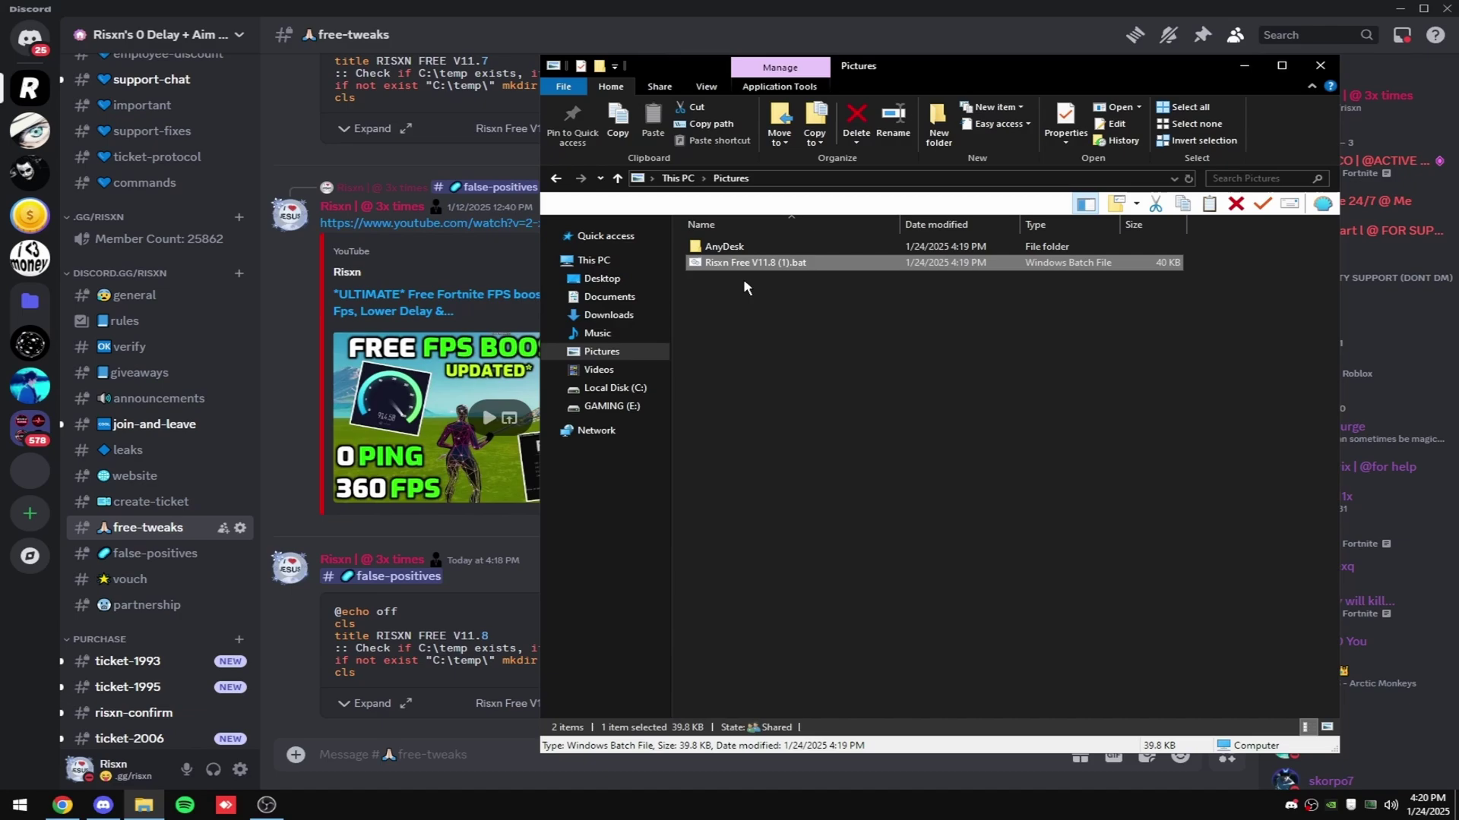
right_click(838, 257)
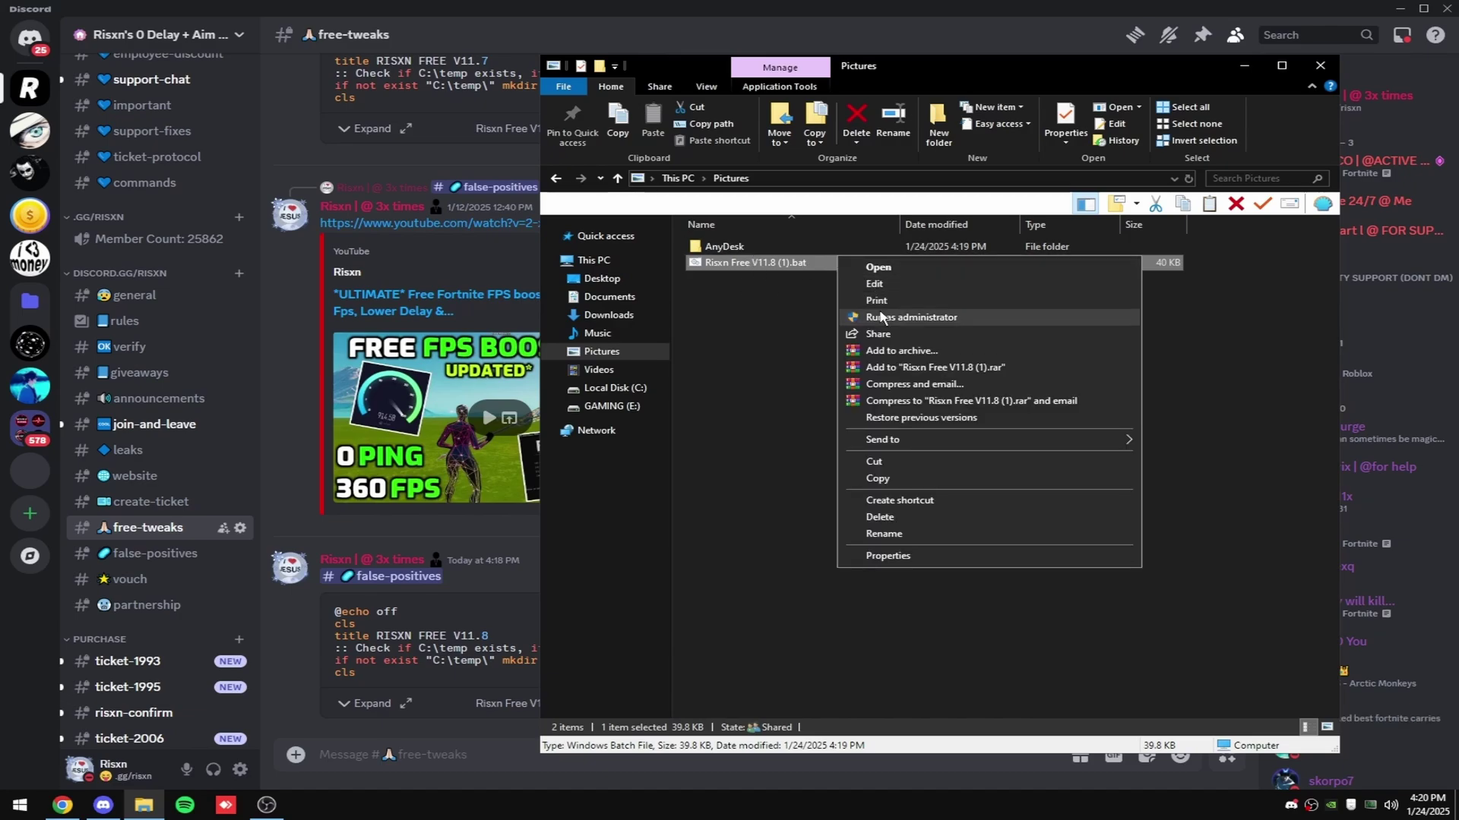
left_click(863, 317)
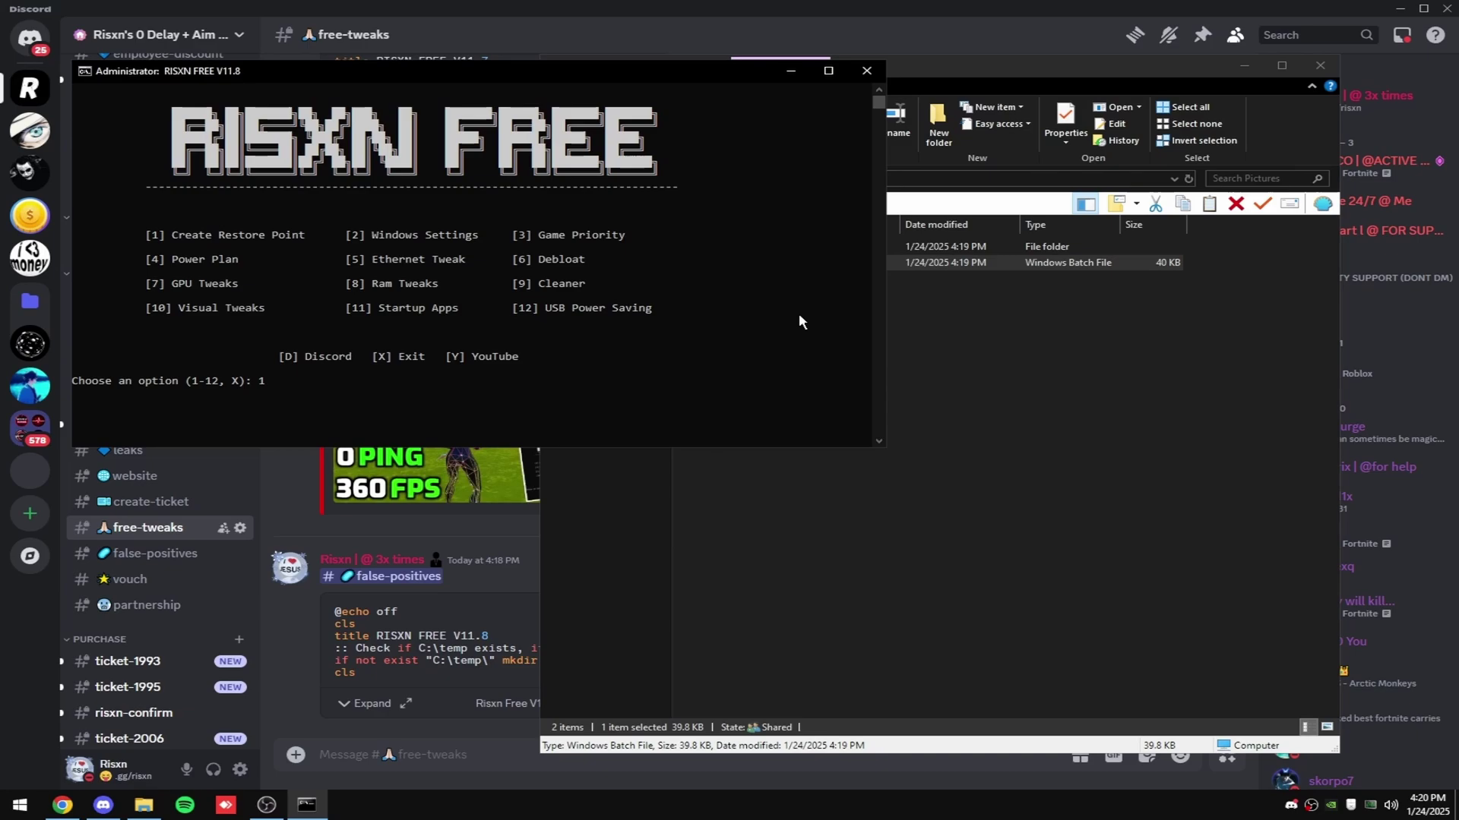
key("Return")
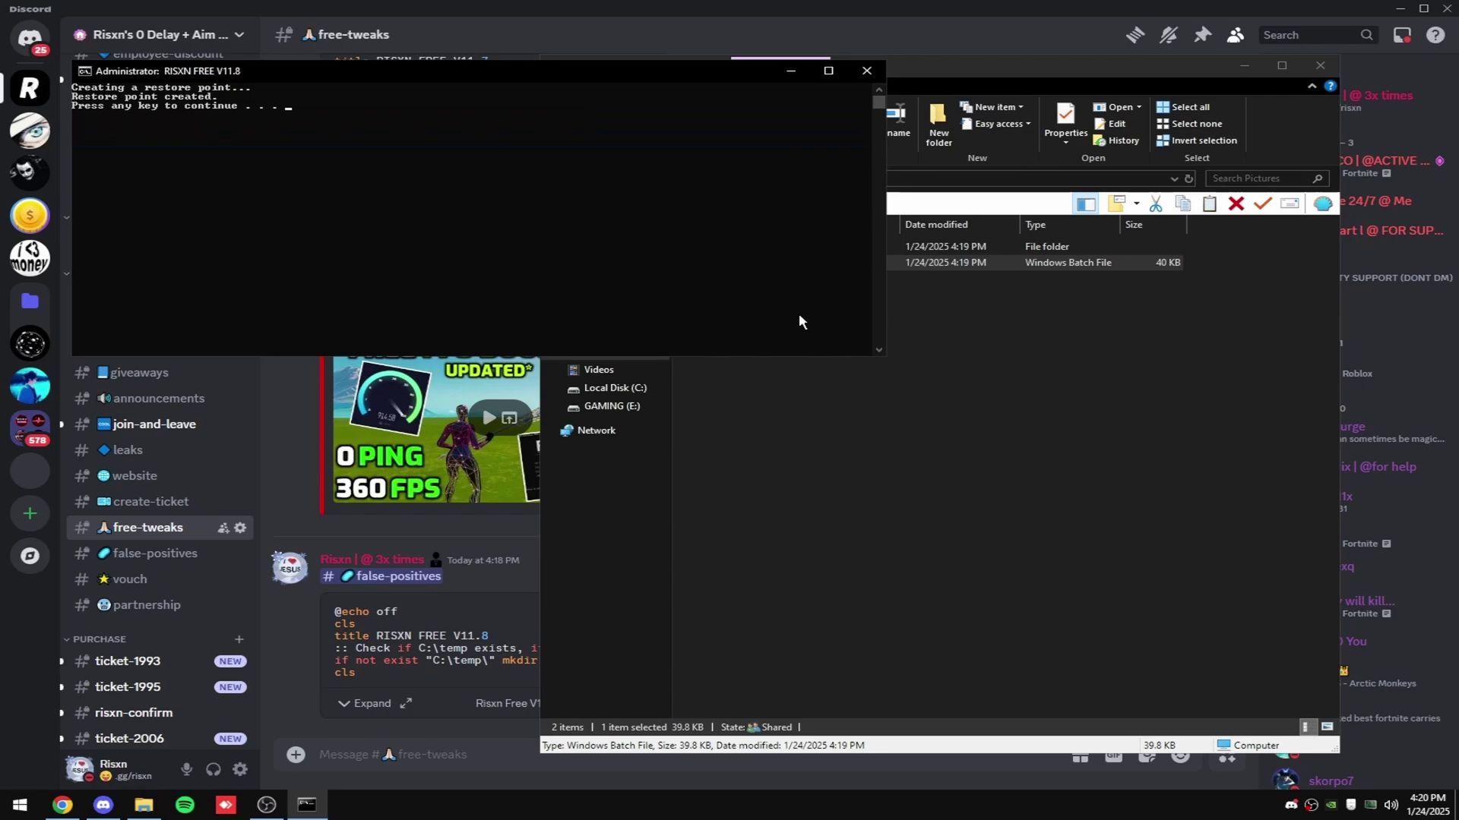
- Apply all Windows settings tweaks through option 2, then A
key("Return")
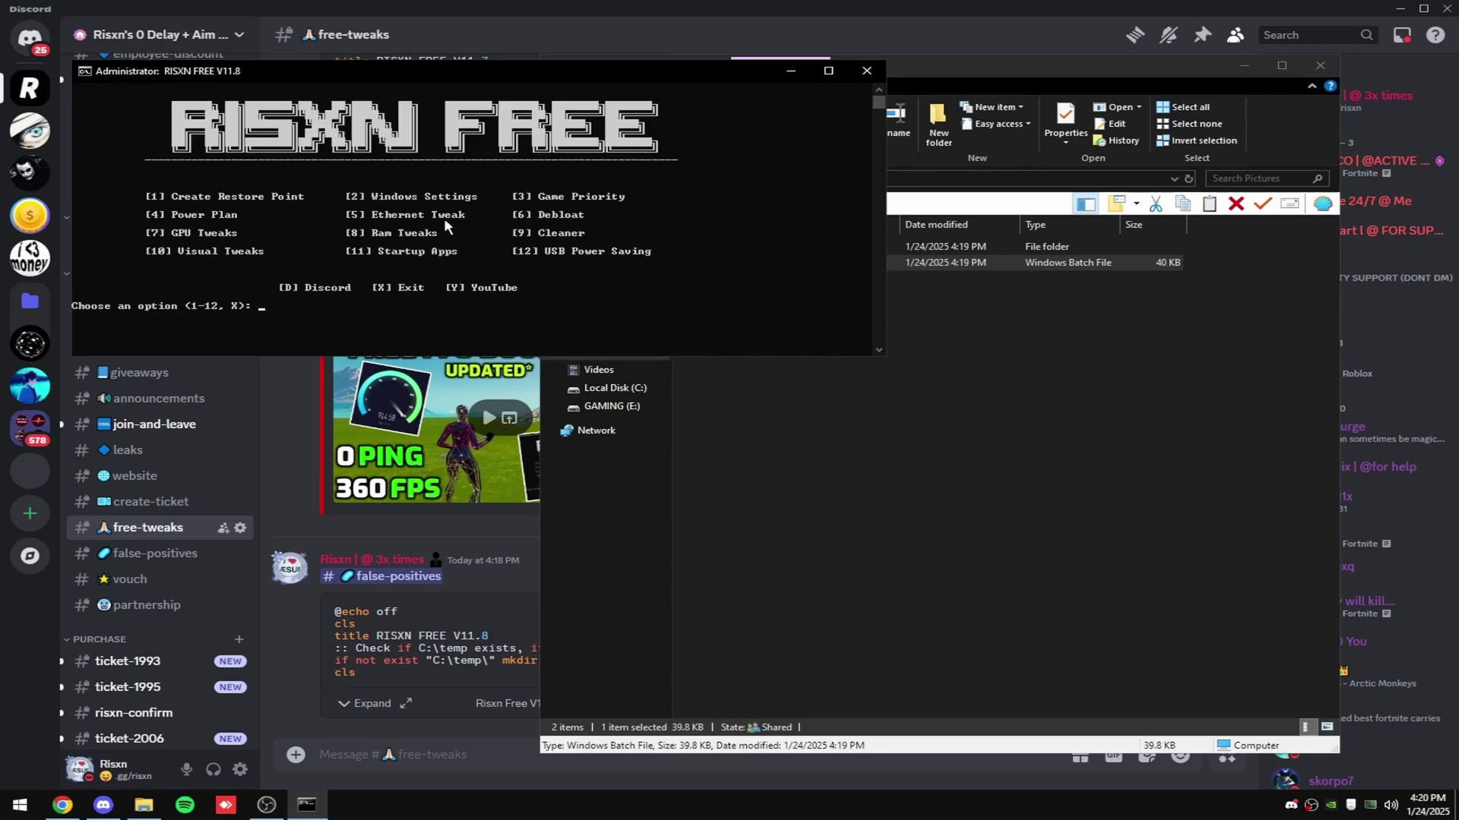
type("2")
key("Return")
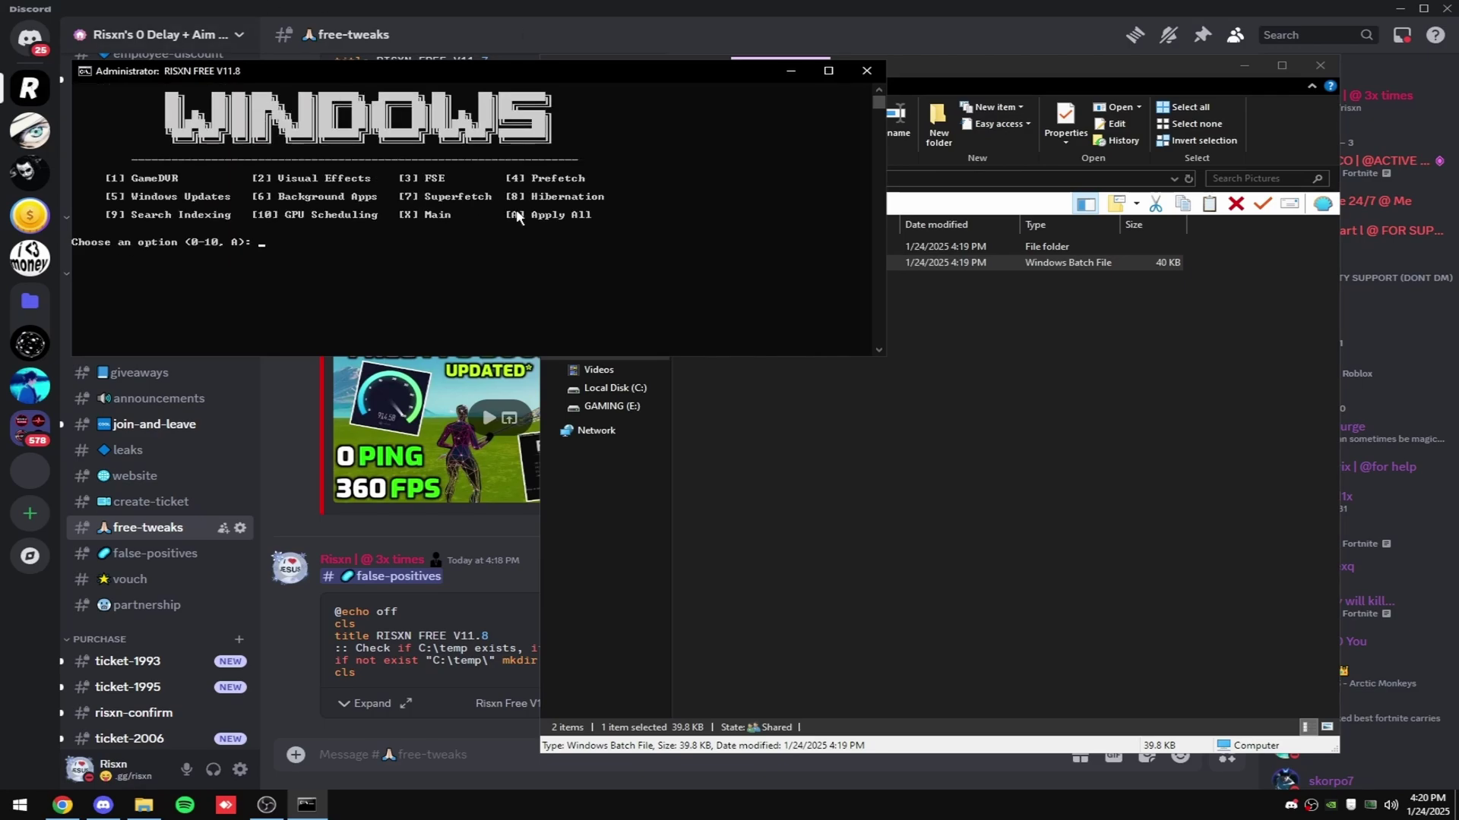
key("BackSpace")
type("a")
key("Return")
key("Return")
type("x")
- Give Fortnite process priority via option 3 and choose the Ultimate Performance power plan
key("Return")
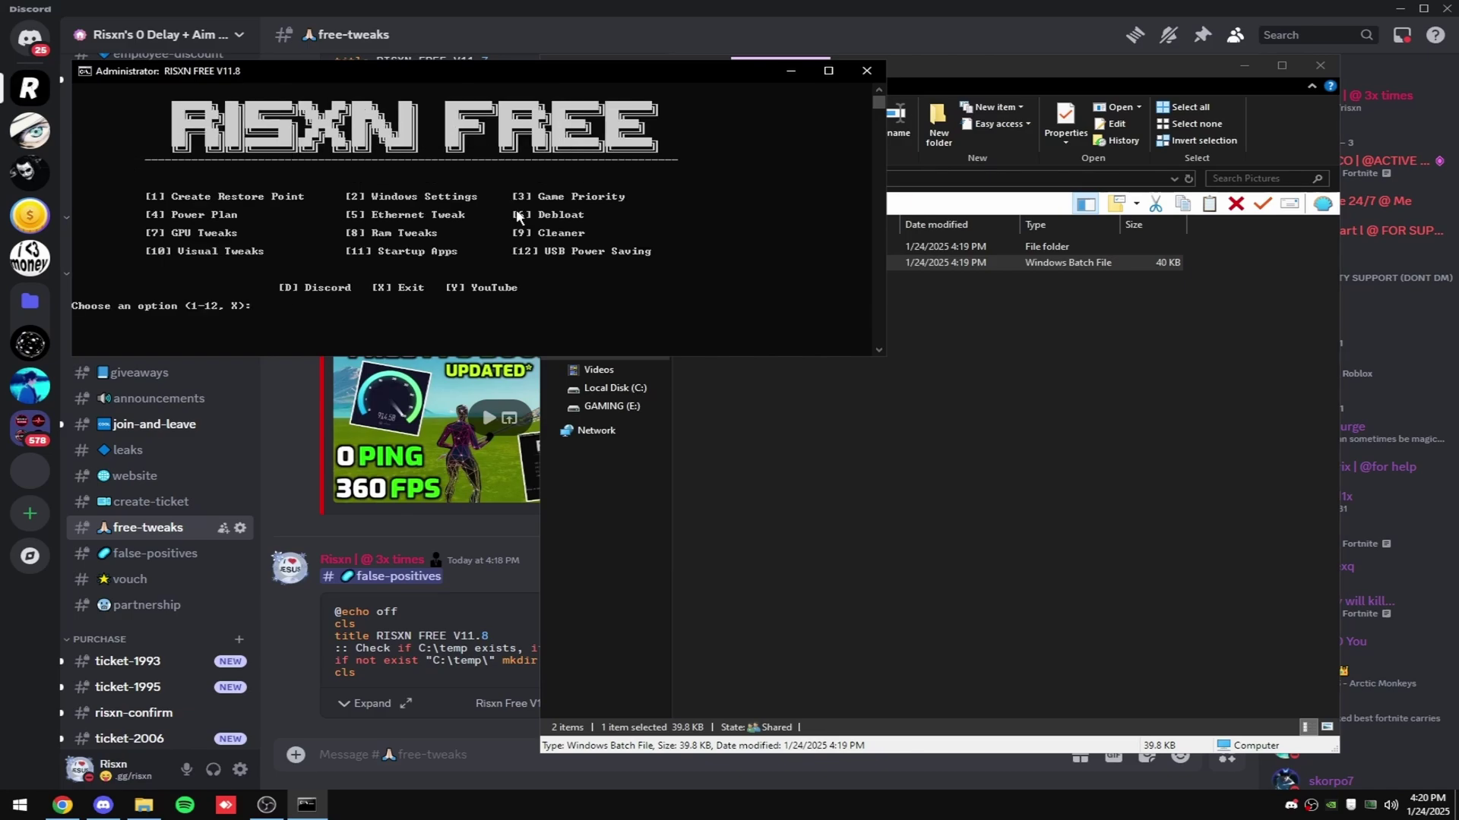
type("3")
key("Return")
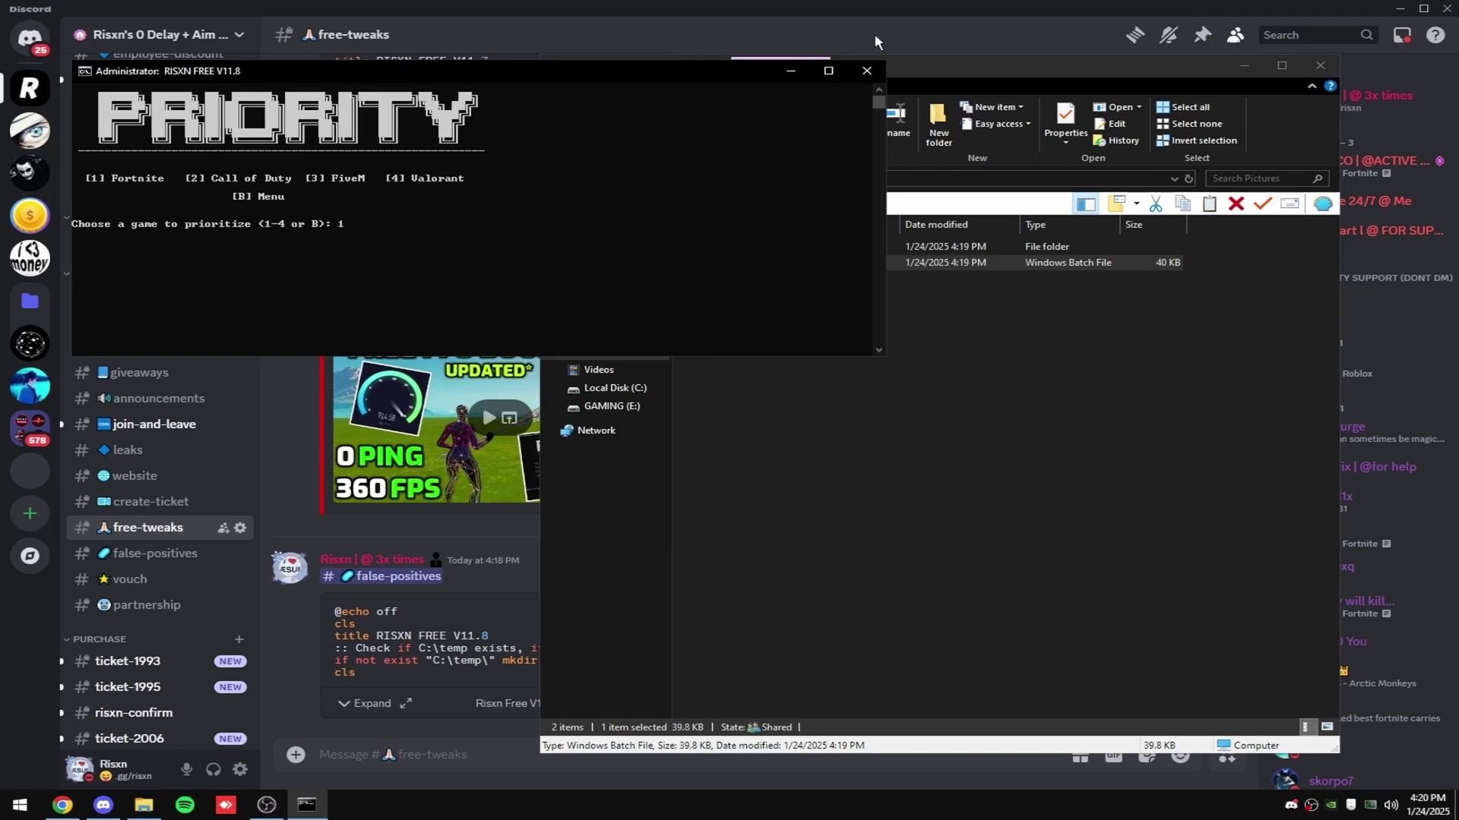
key("Return")
key("Return")
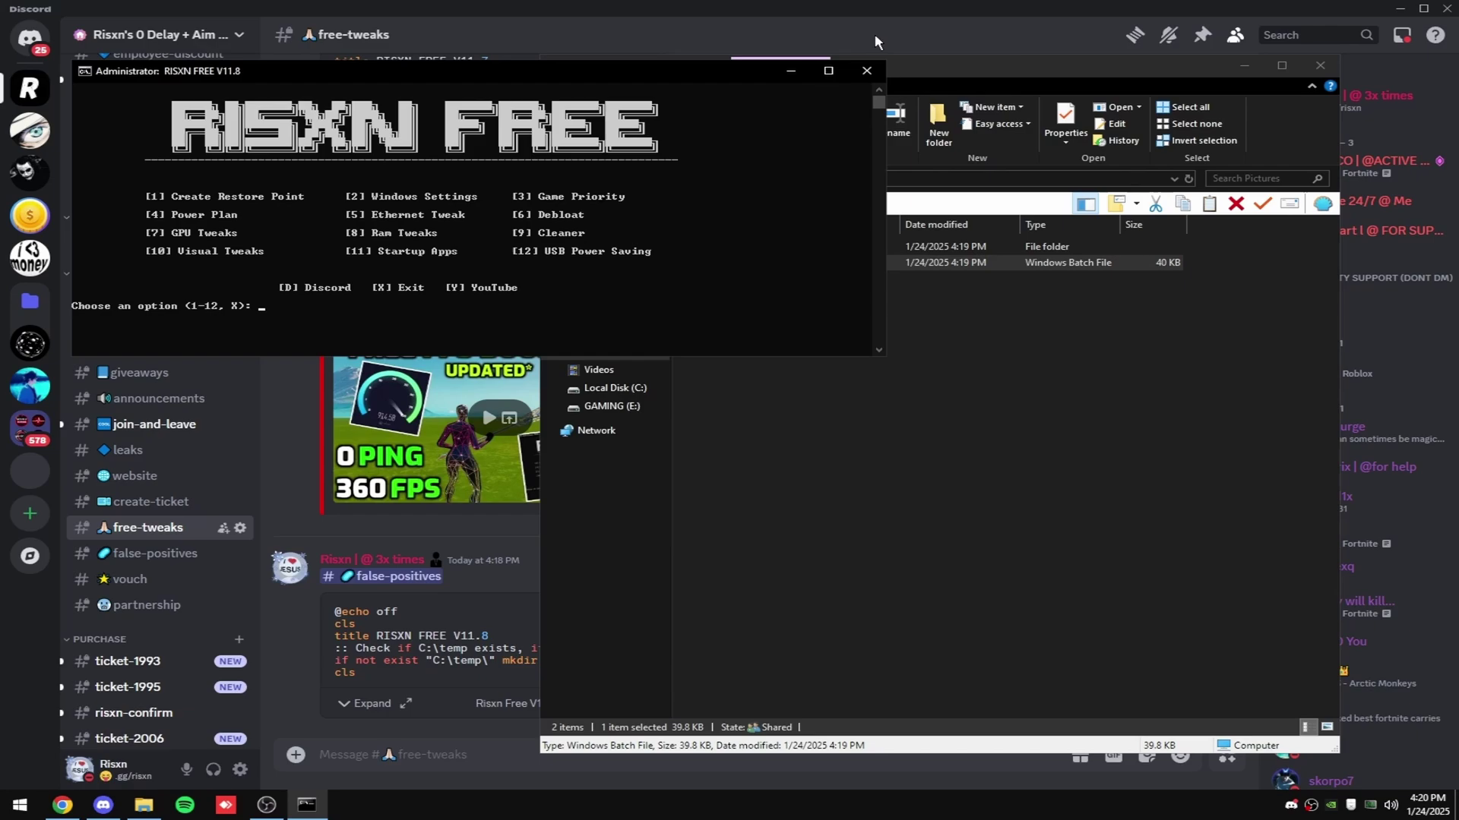
type("2")
key("Return")
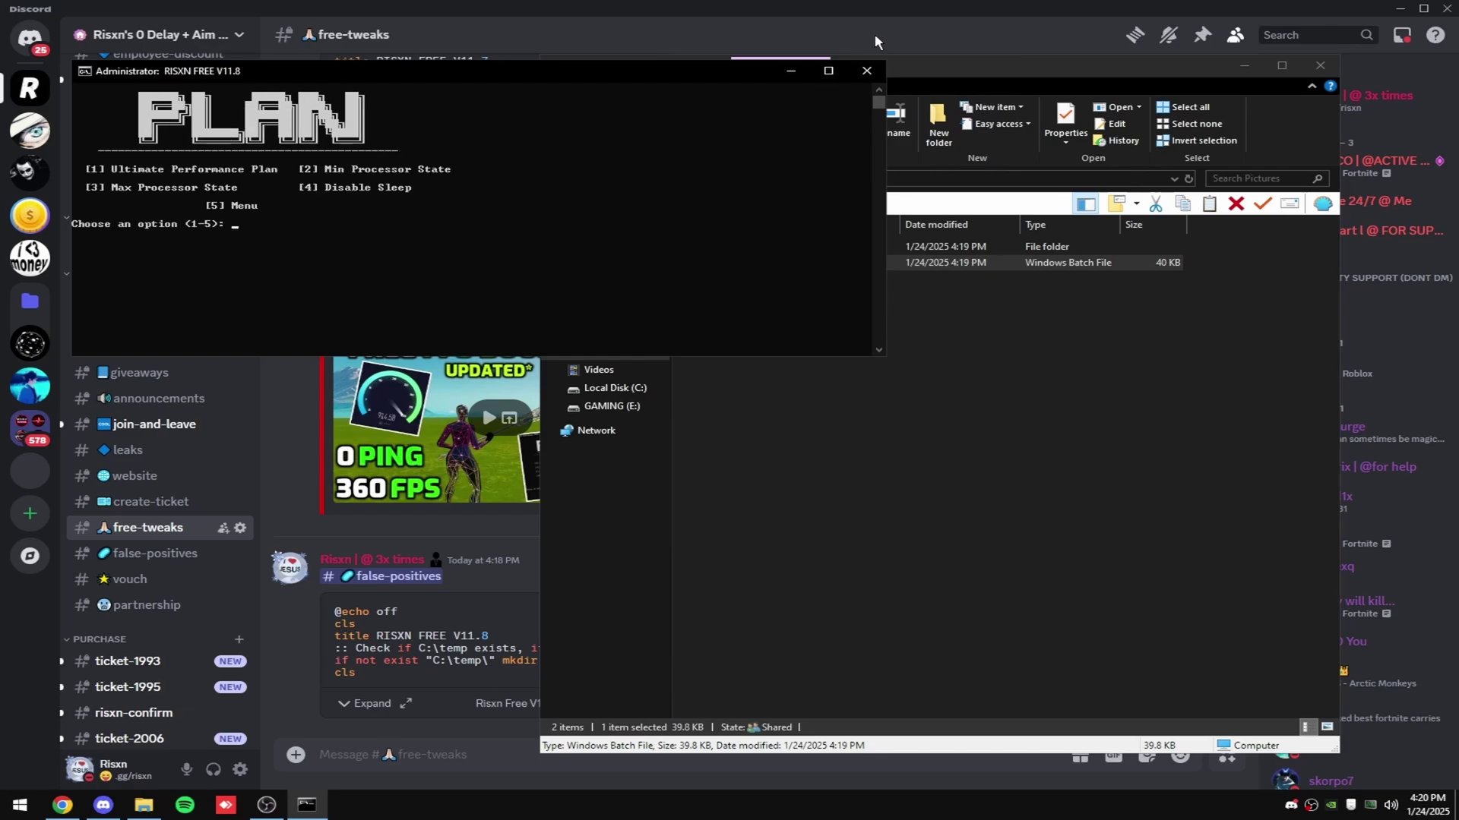
type("1")
- Leave the power plan options with 5 and open the Debloat menu with option 6
type("5")
key("Return")
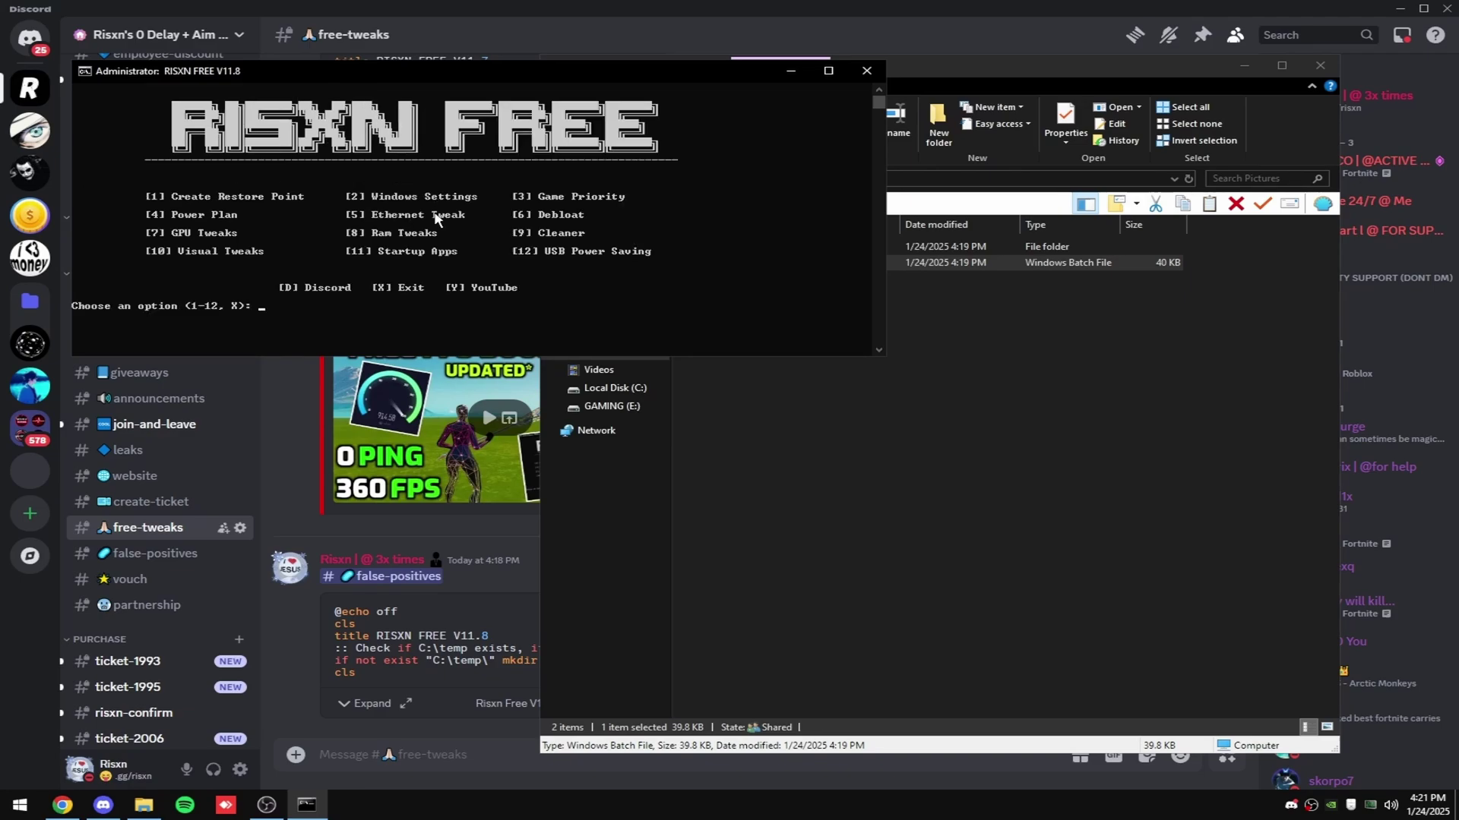
type("5")
key("BackSpace")
type("6")
key("Return")
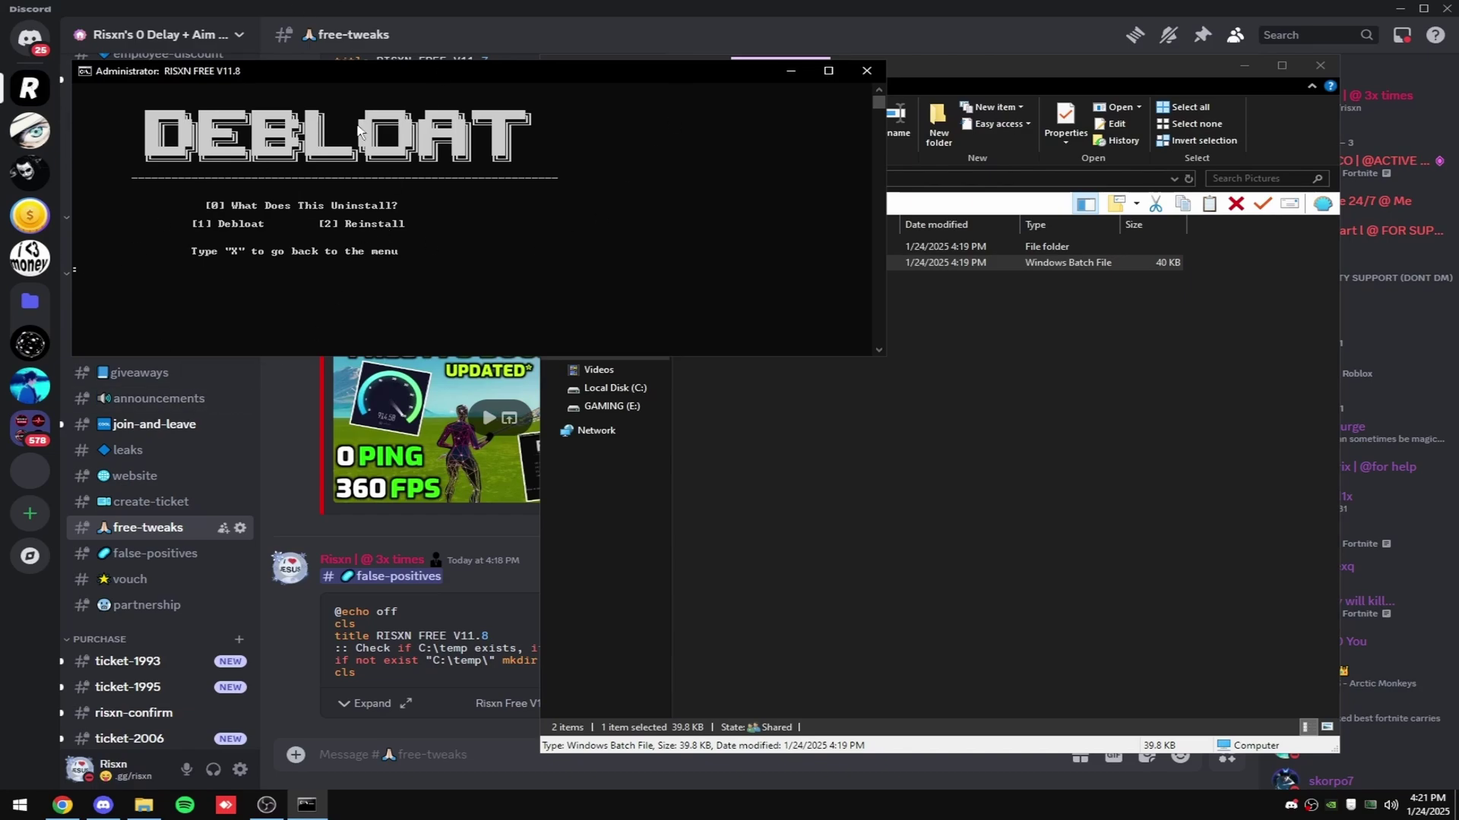
- View the list of apps Debloat will uninstall with option 0, then dismiss it
type("0")
key("Return")
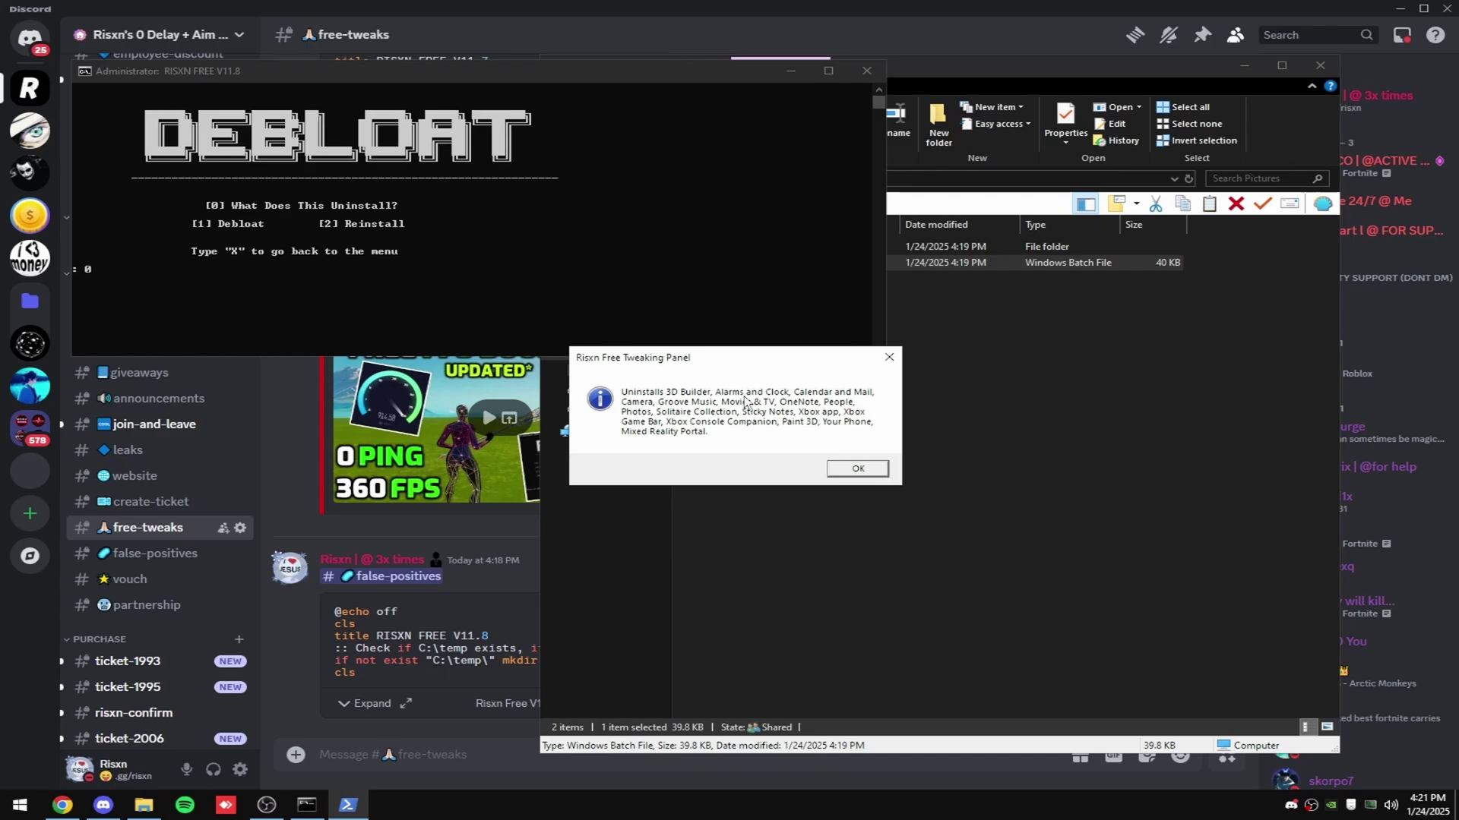
left_click(667, 261)
left_click_drag(714, 363, 678, 292)
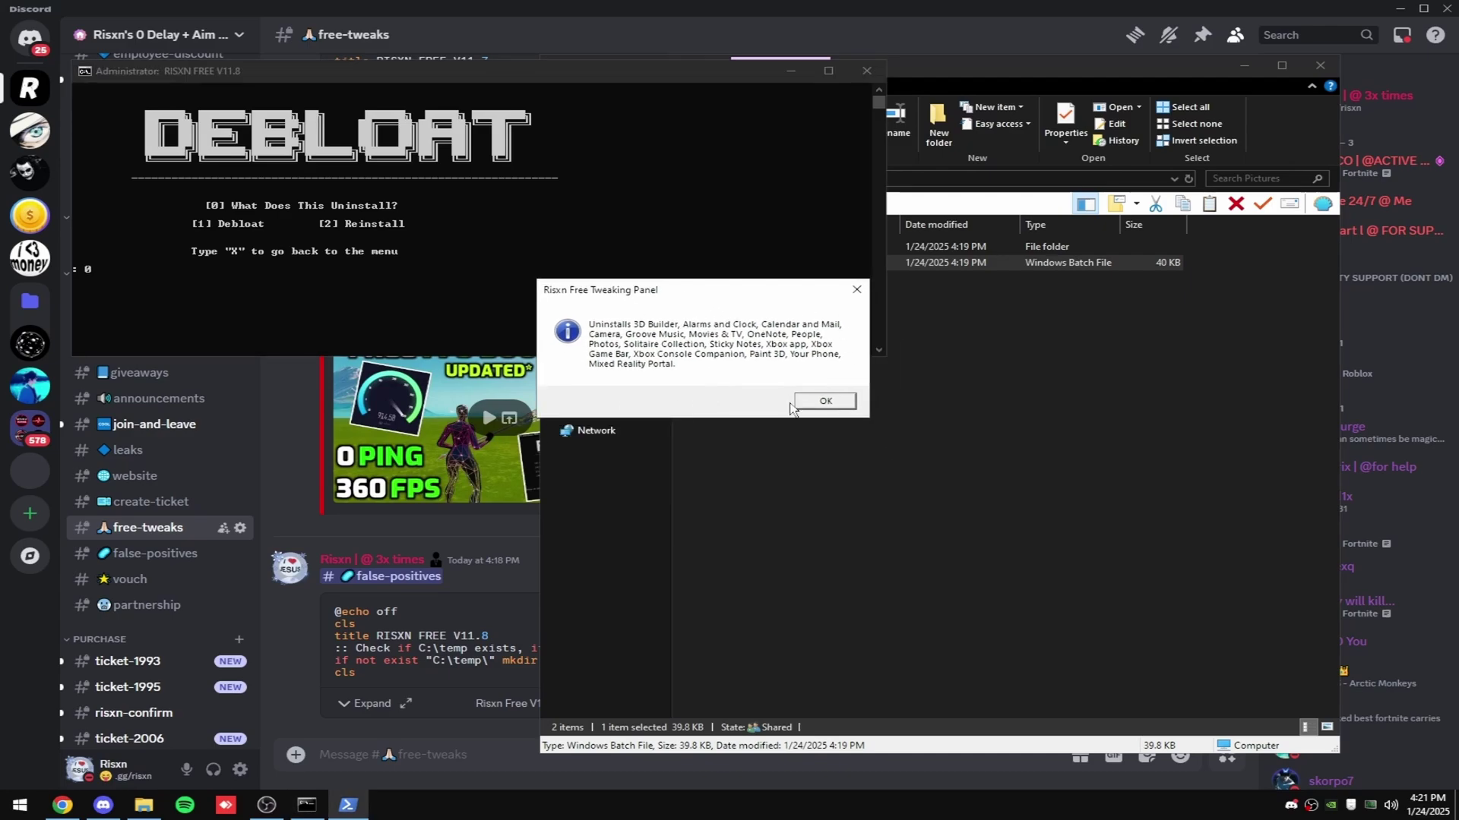
left_click(820, 403)
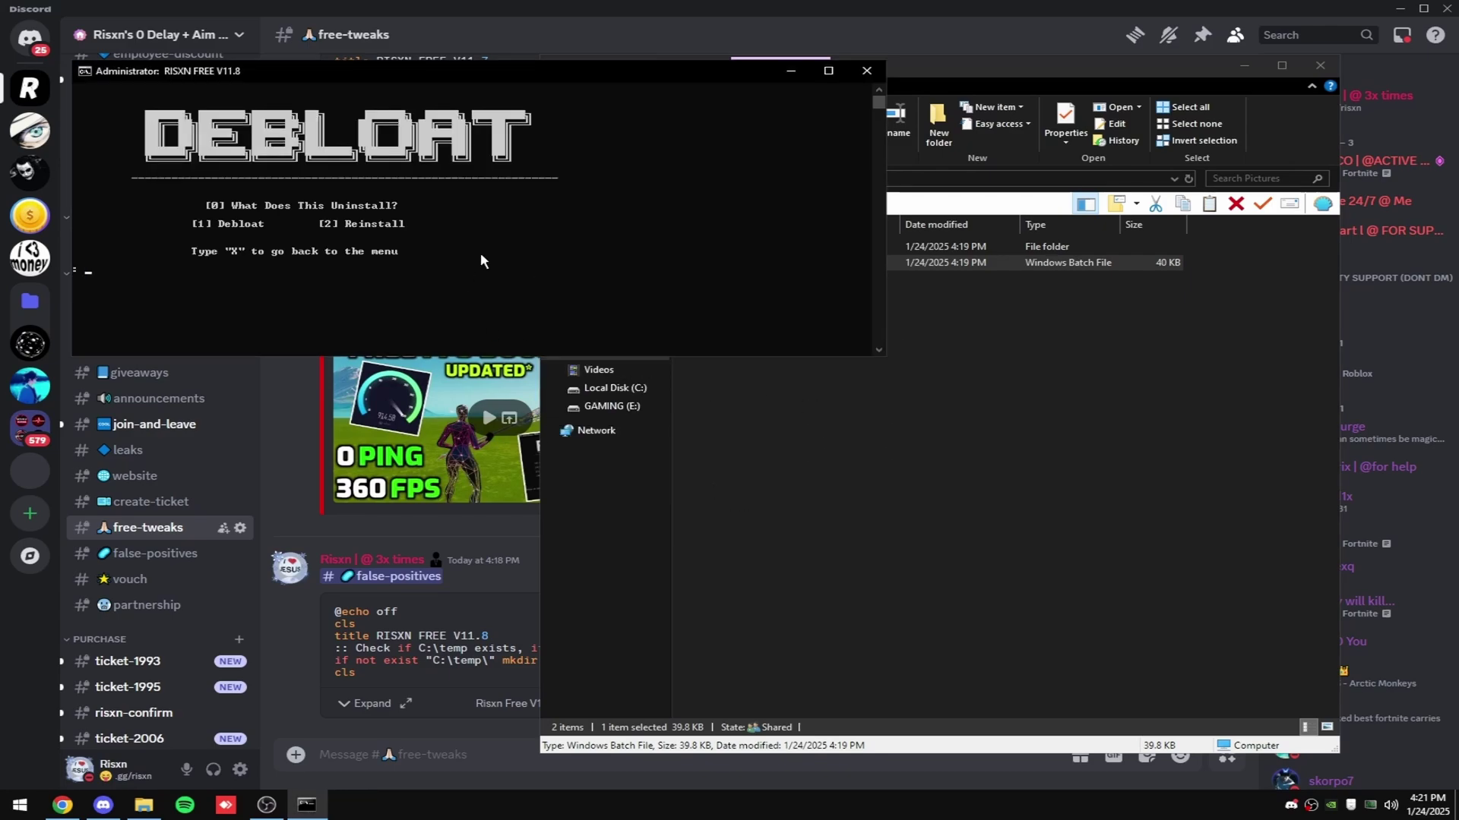
- Run the debloat with option 1 and return to the main menu
left_click(655, 224)
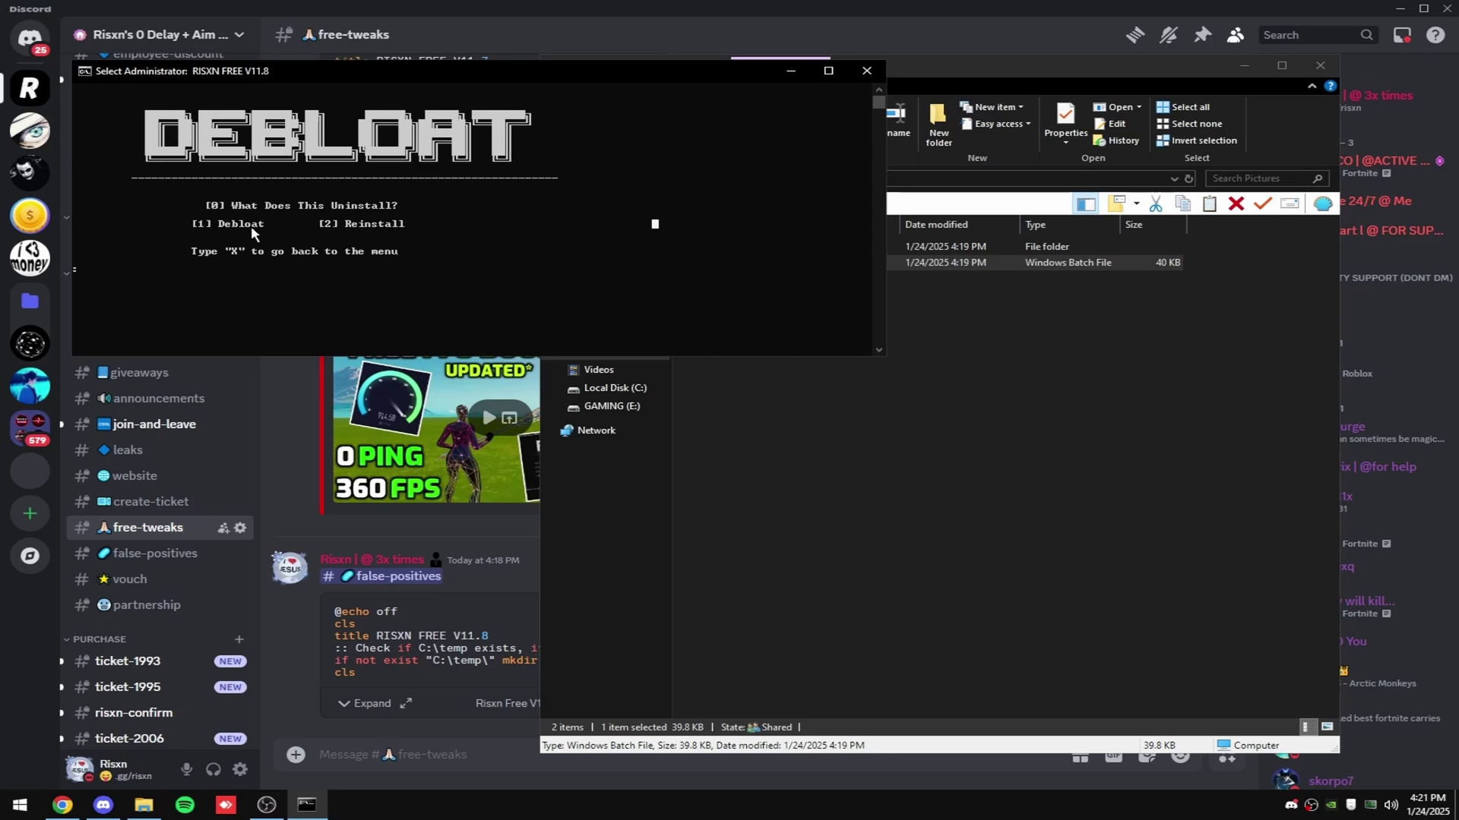
type("1")
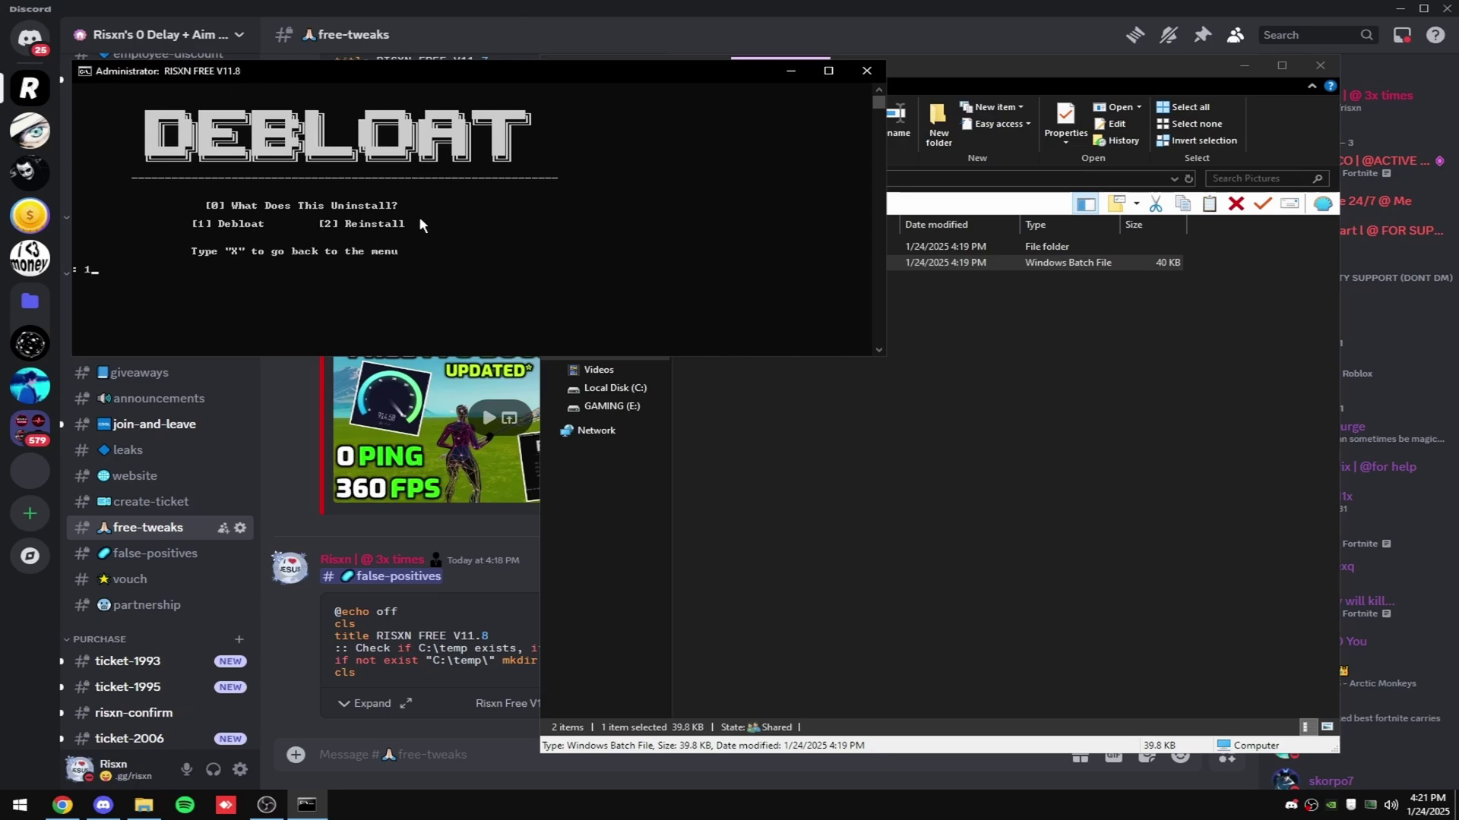
key("Return")
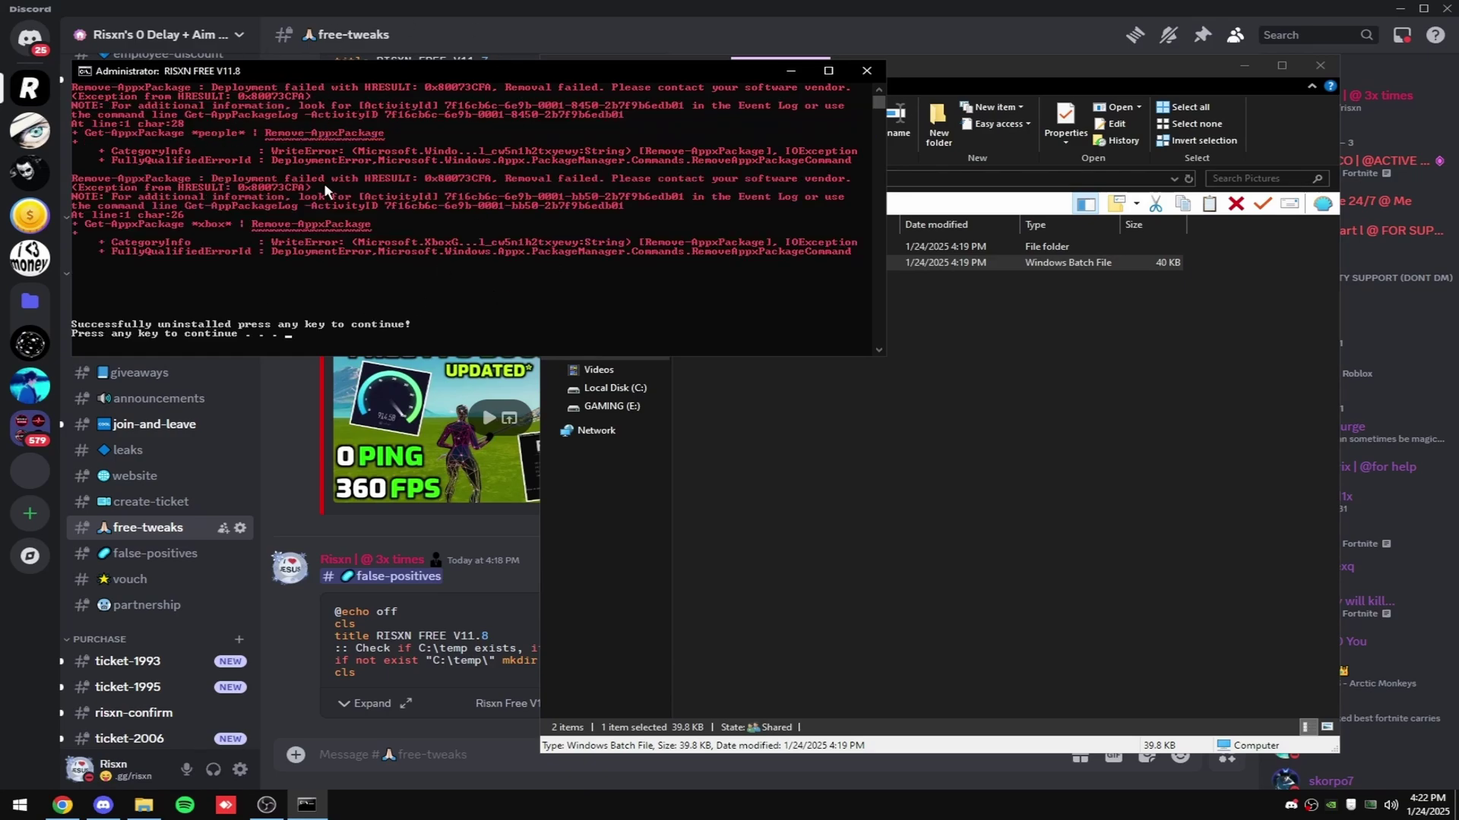
key("Return")
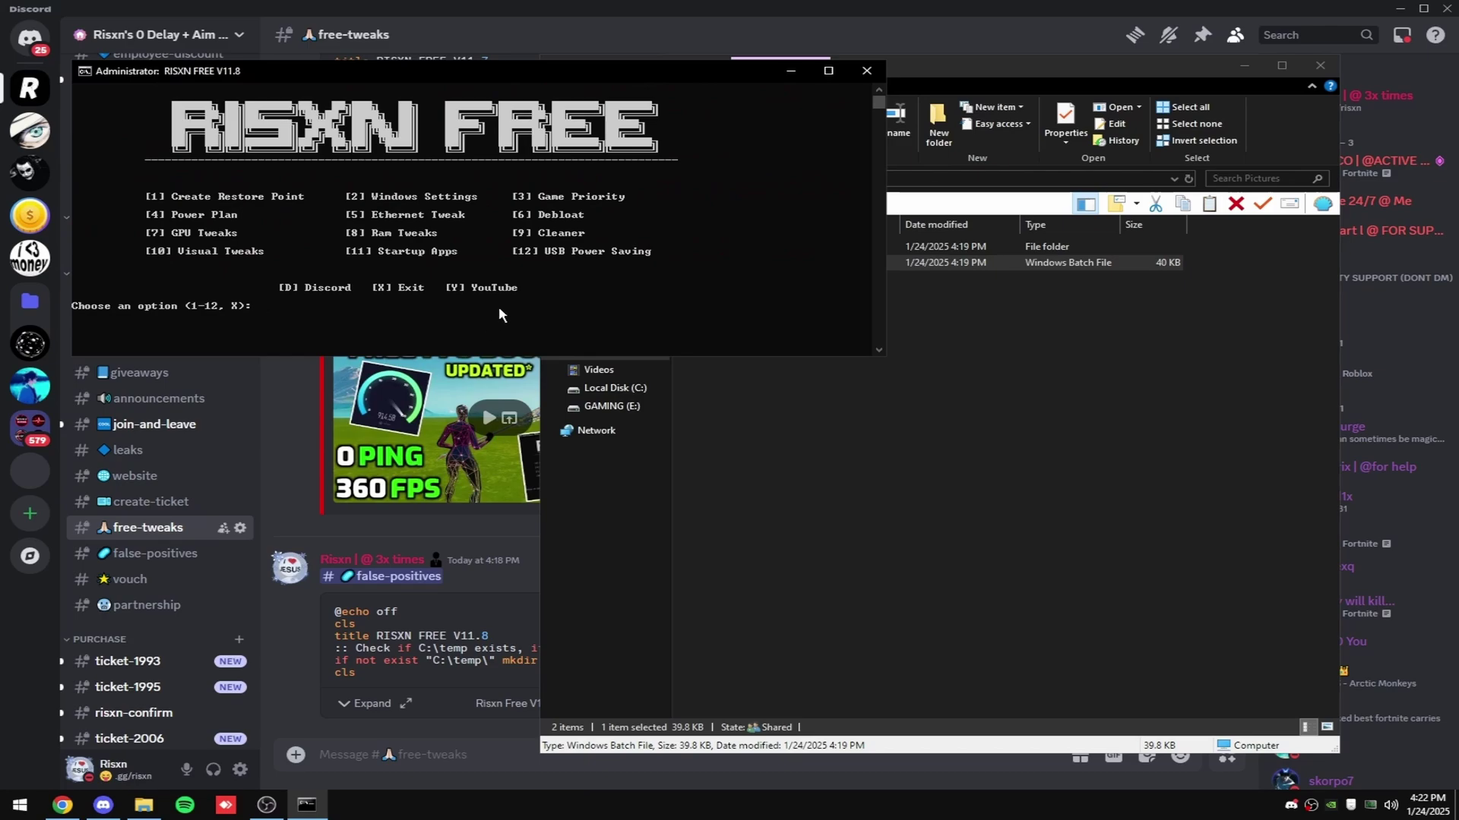
- Open the GPU tweaks with option 7 and check the graphics card in Task Manager
type("7")
key("Return")
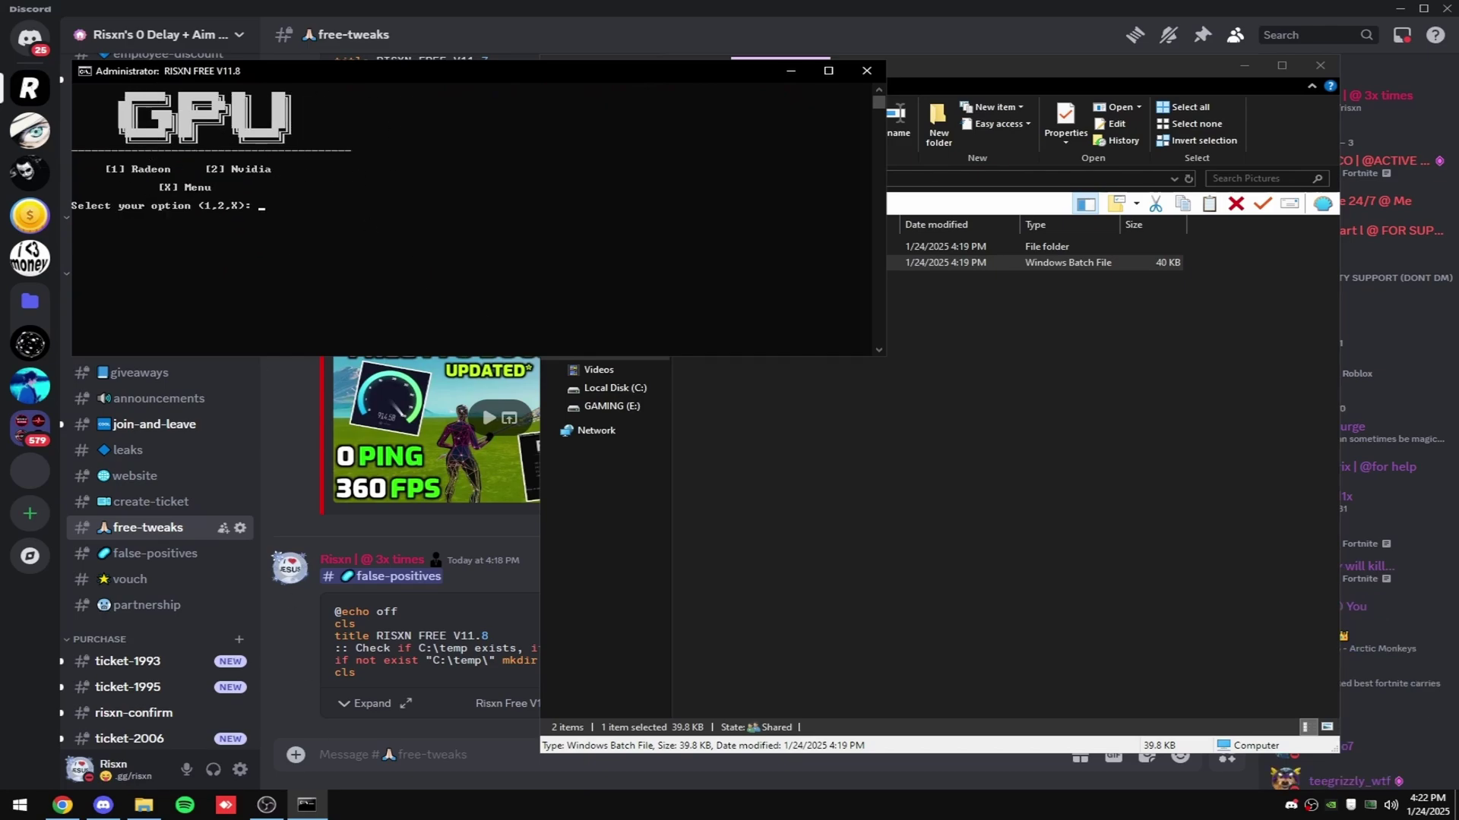
right_click(485, 806)
left_click(547, 748)
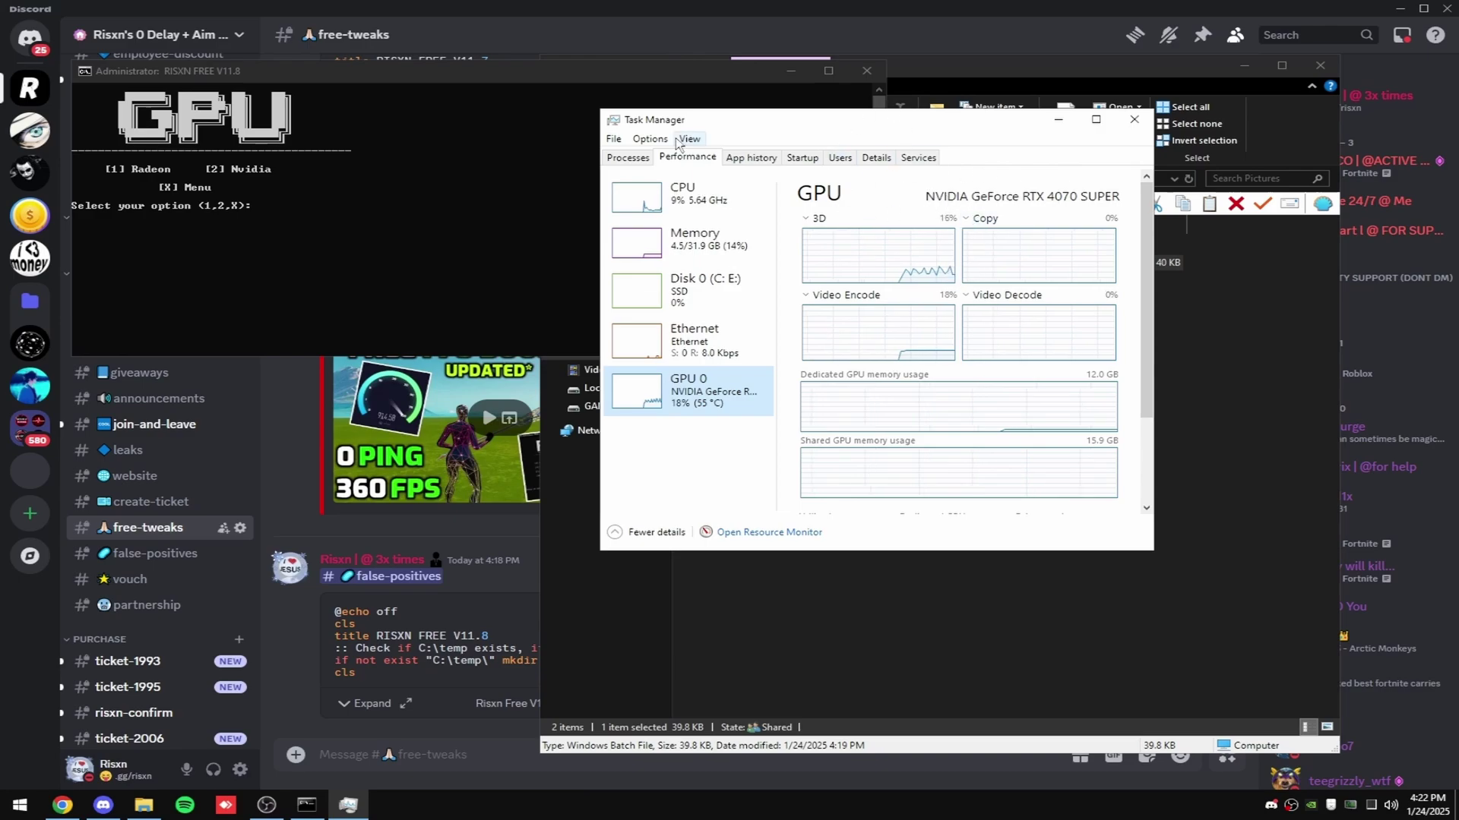
- Apply all NVIDIA GPU tweaks for the RTX 4070 SUPER through options 2 and 6
left_click(338, 218)
type("2")
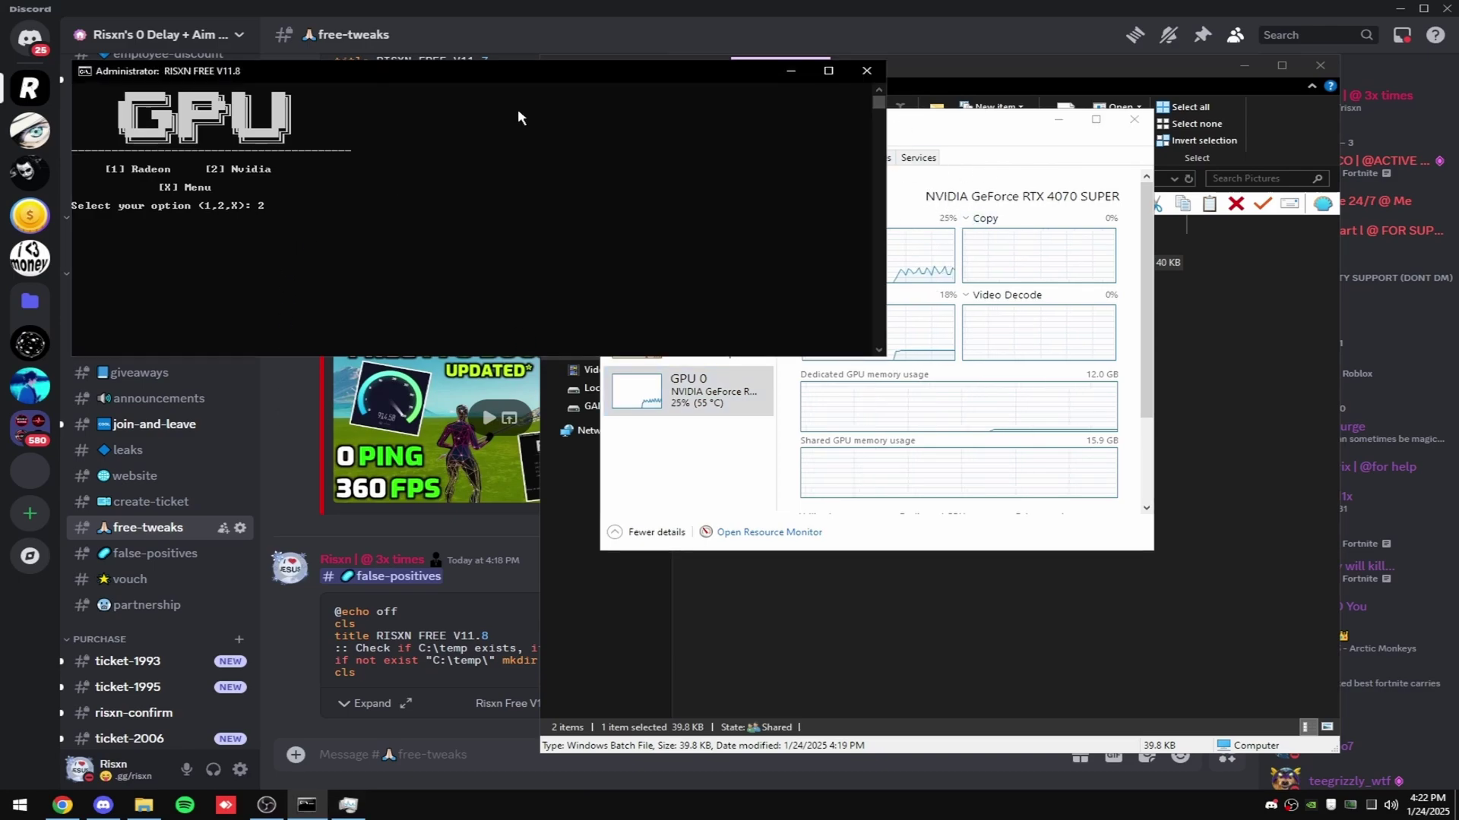
key("Return")
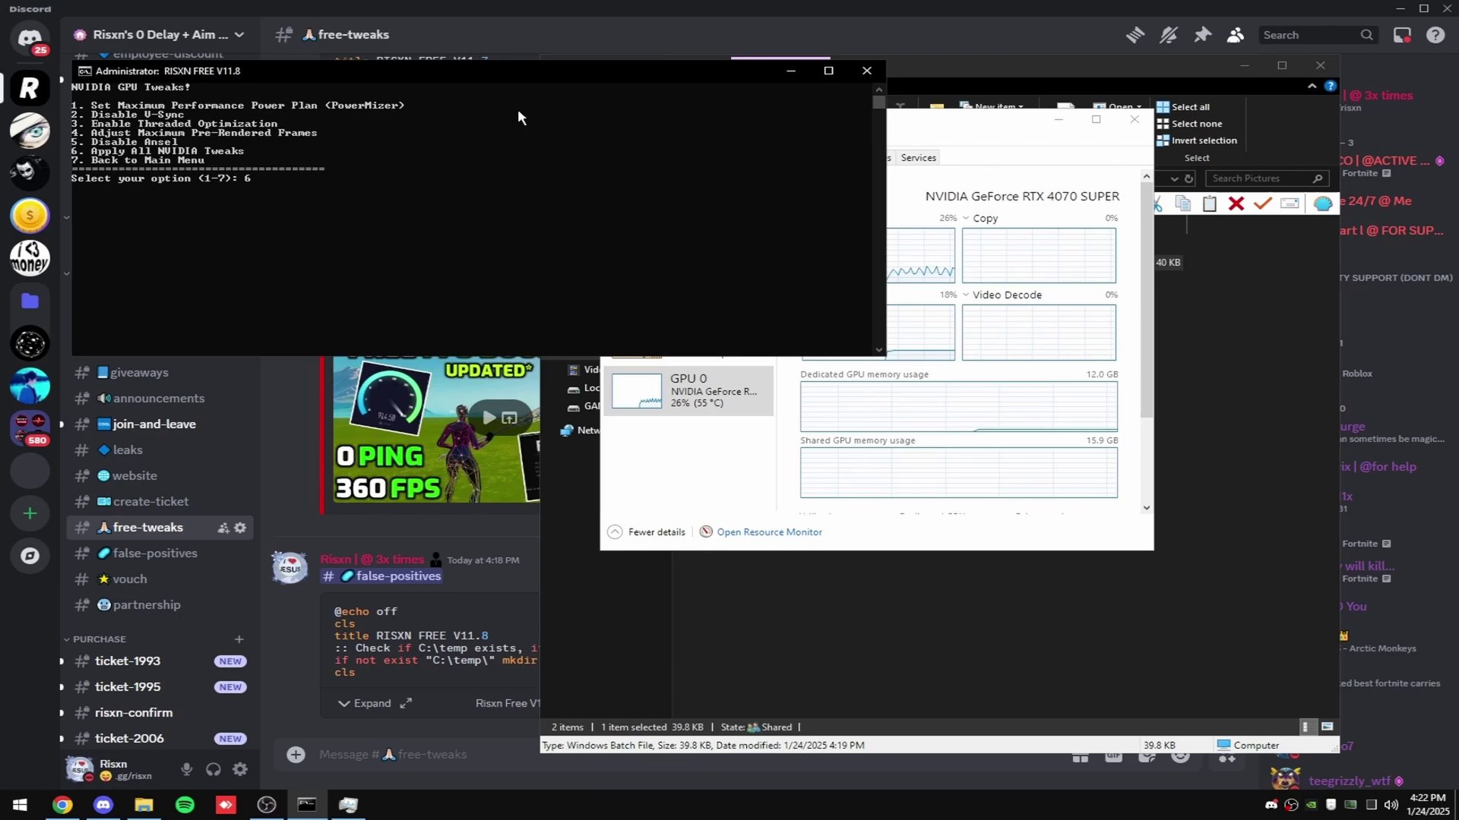
key("Return")
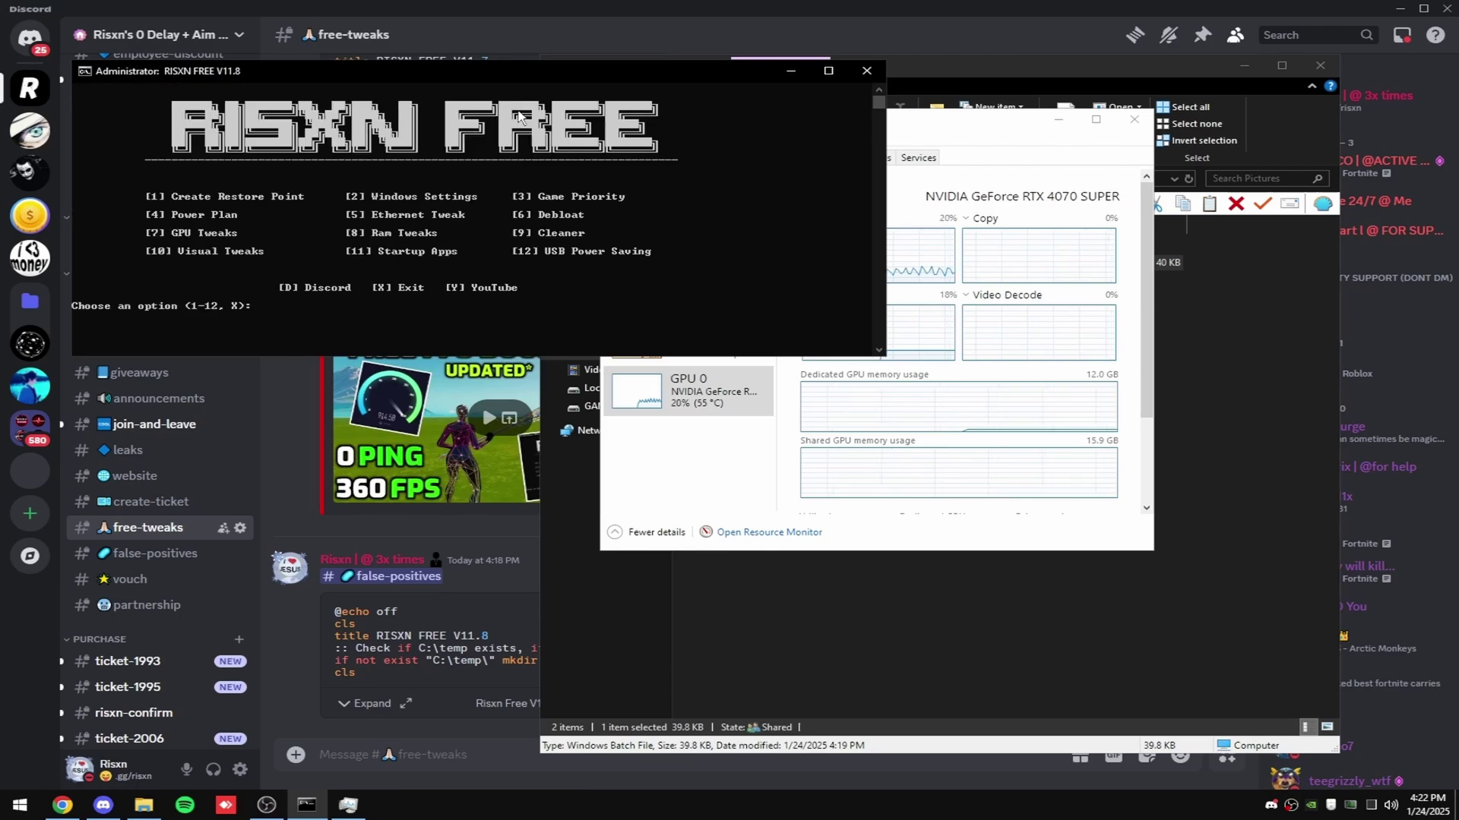
type("8")
key("Return")
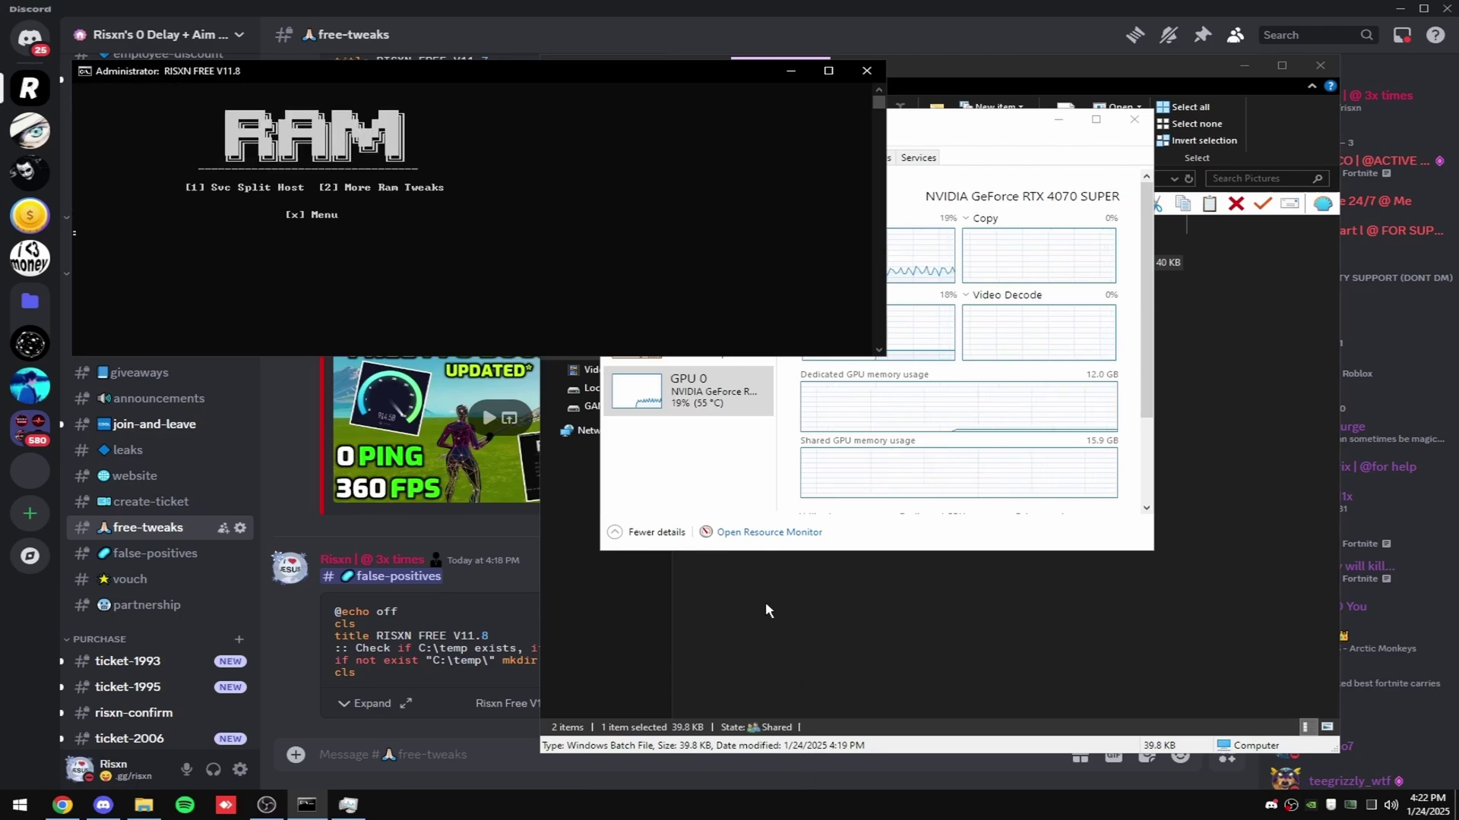
- Check memory usage in Task Manager, then set Svc Split Host to the 32GB Ram option
left_click(760, 471)
left_click(726, 250)
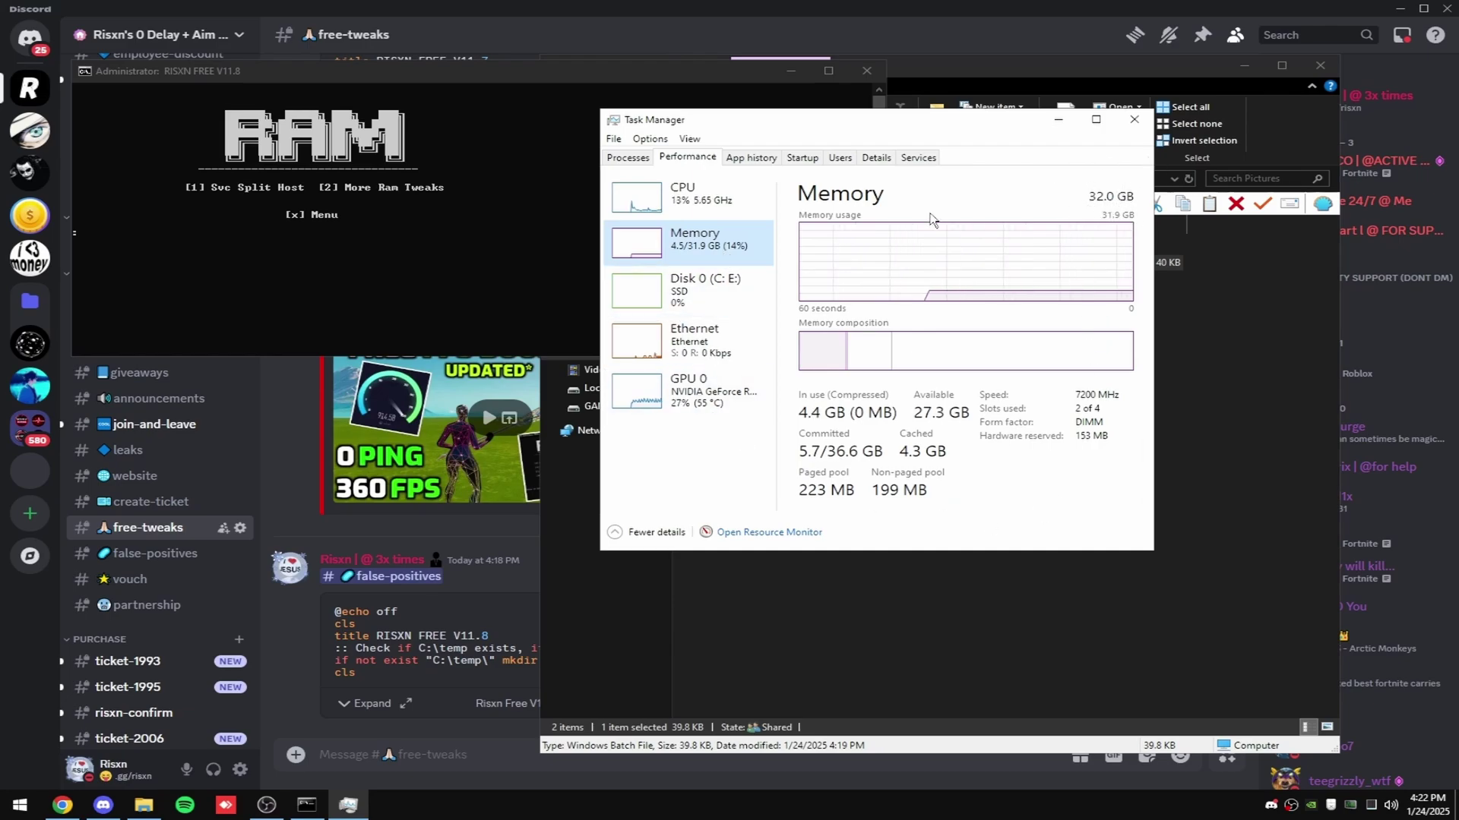
left_click(280, 243)
type("1")
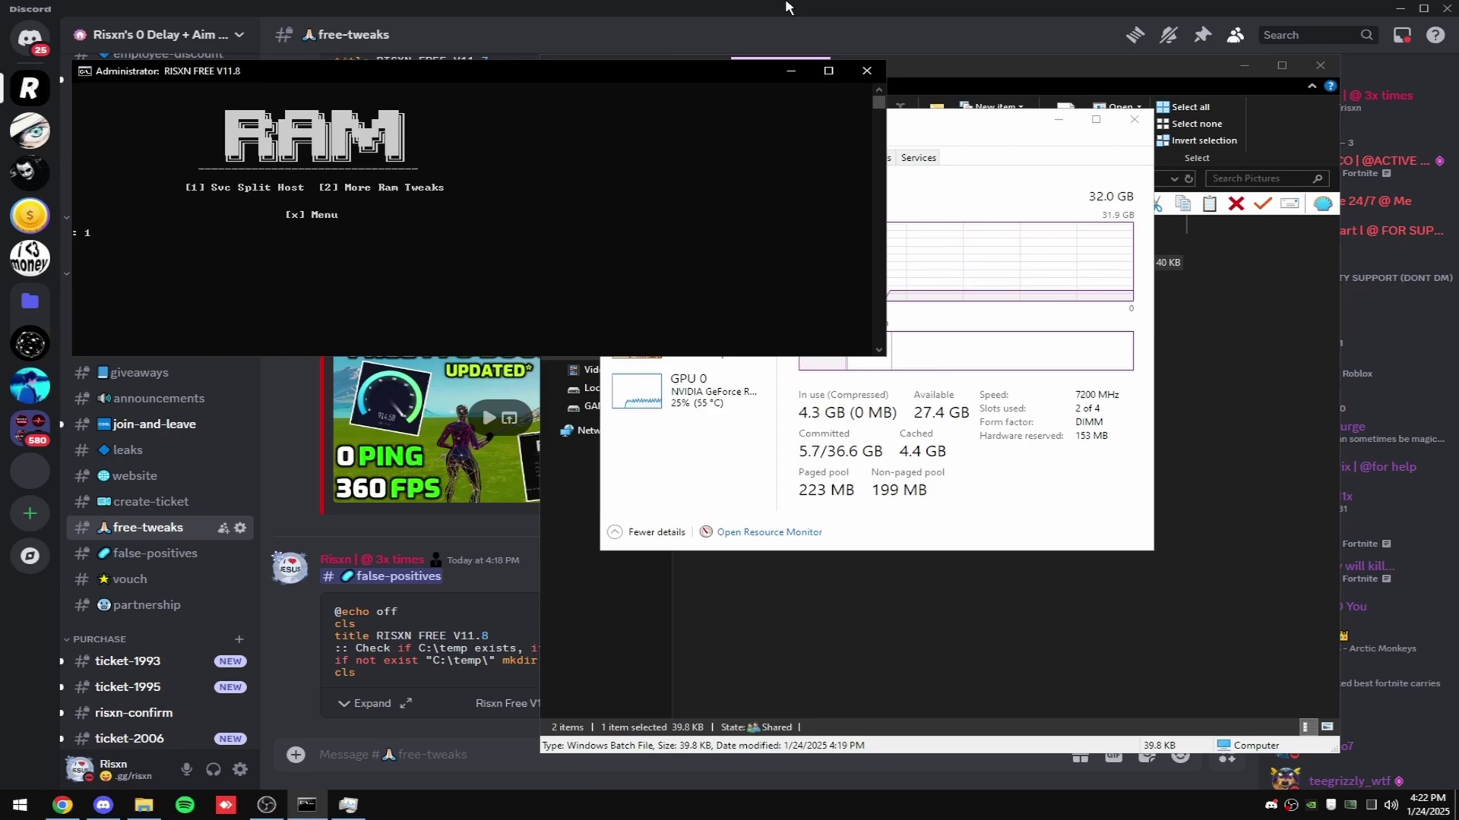
key("Return")
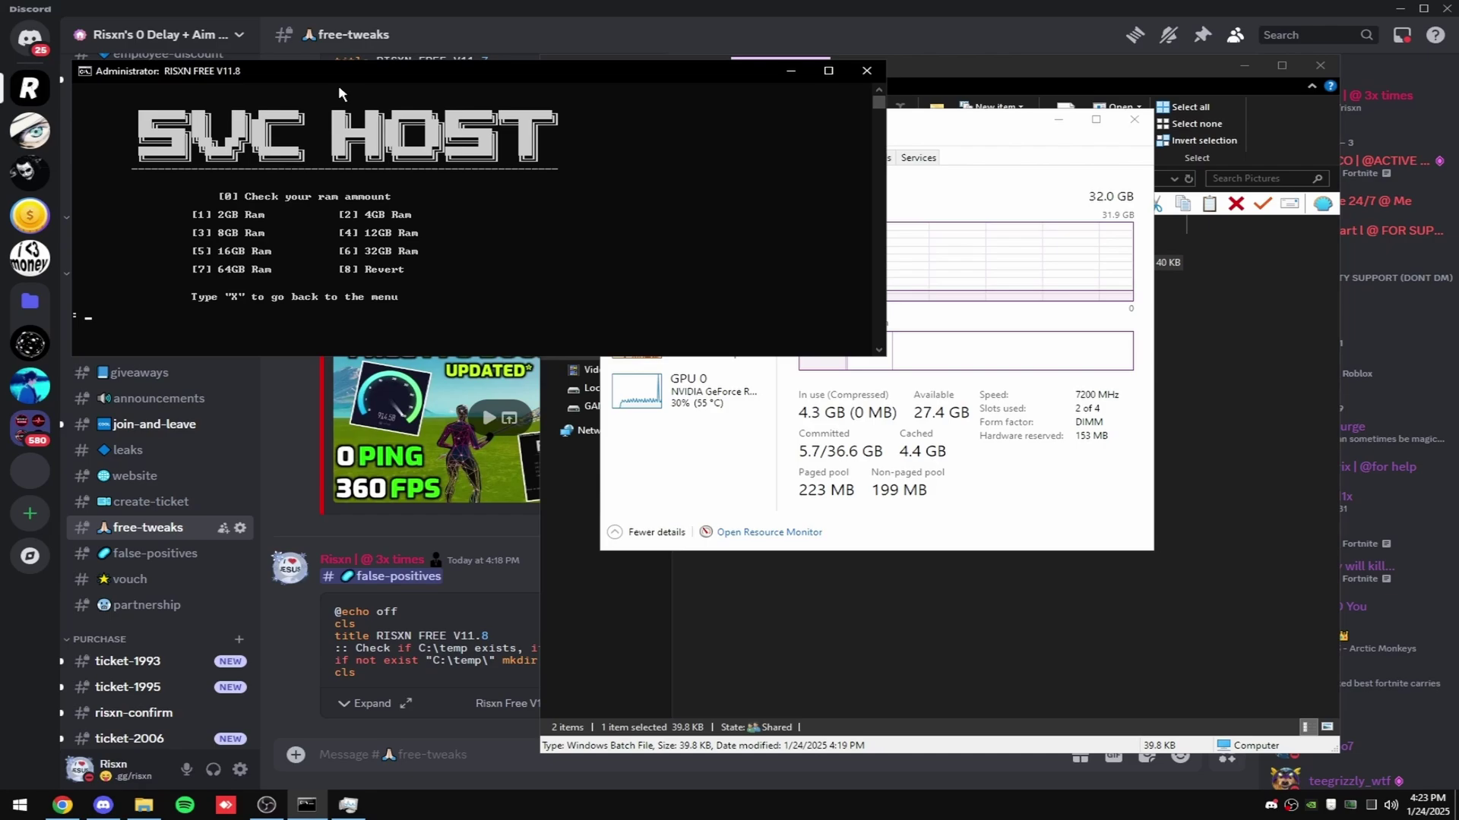
type("6")
key("Return")
- Run More Ram Tweaks with option 2, including the memory compression disable
key("Return")
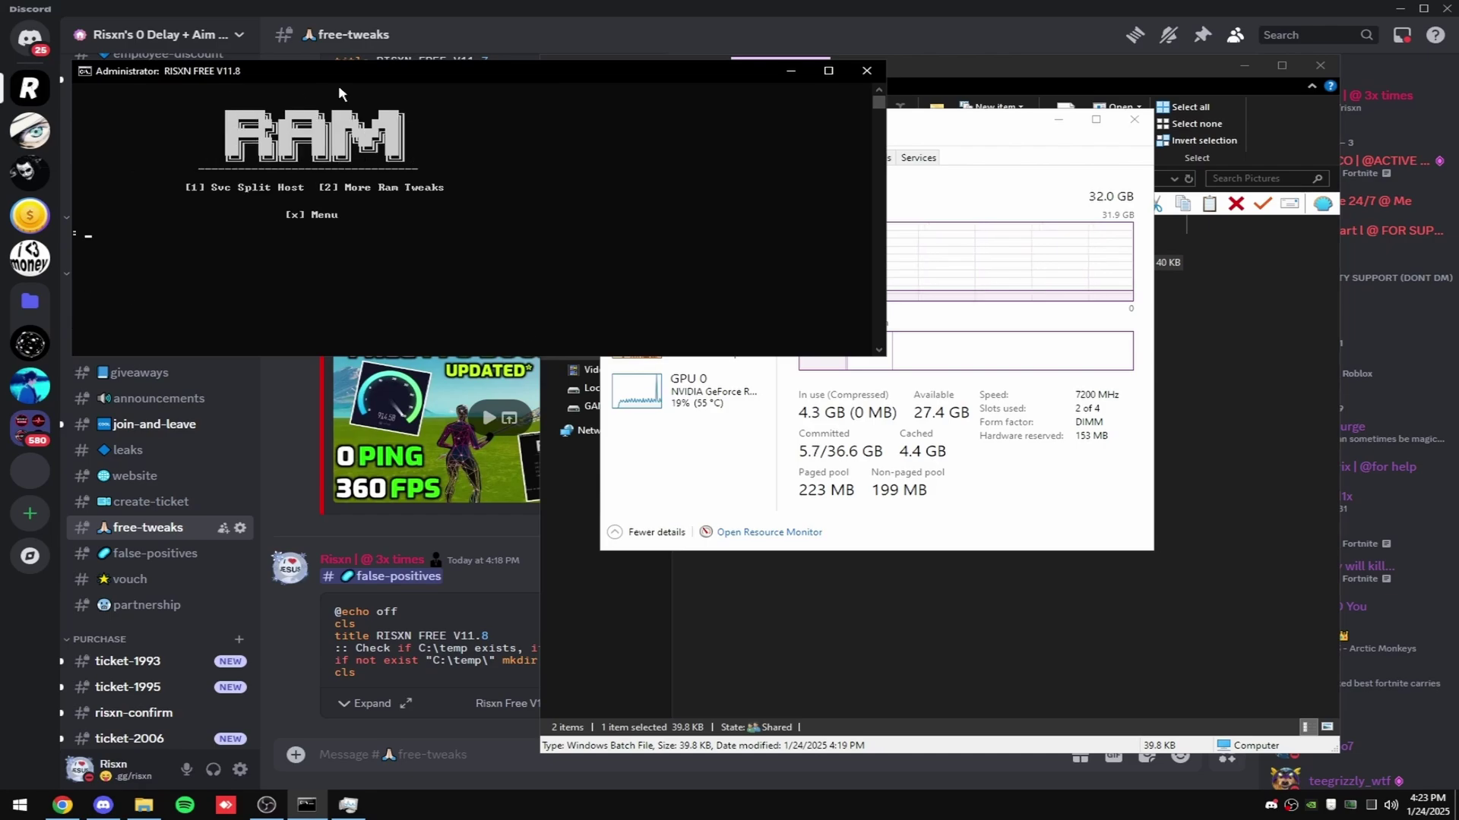
type("2")
key("Return")
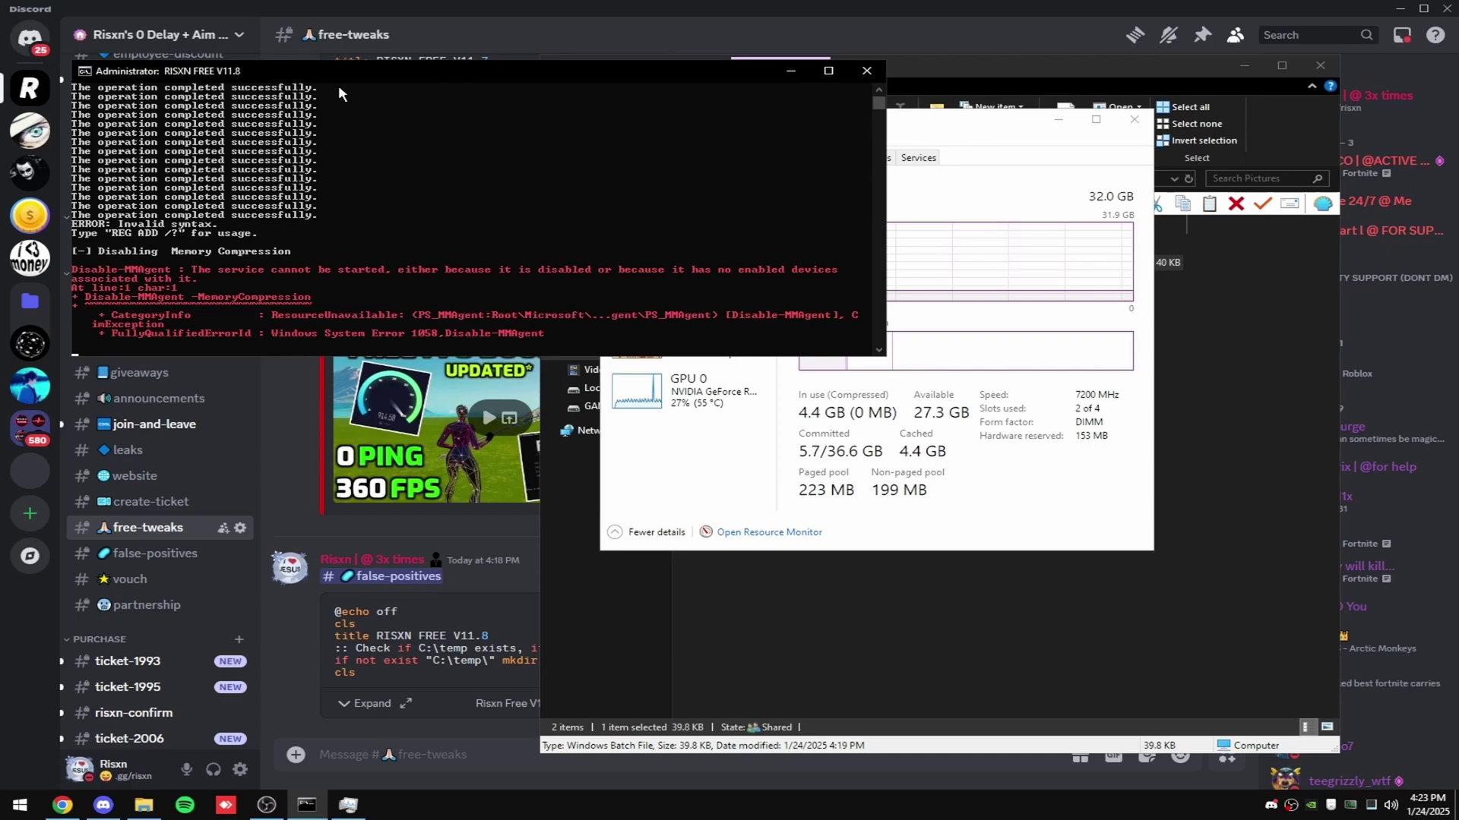
key("Return")
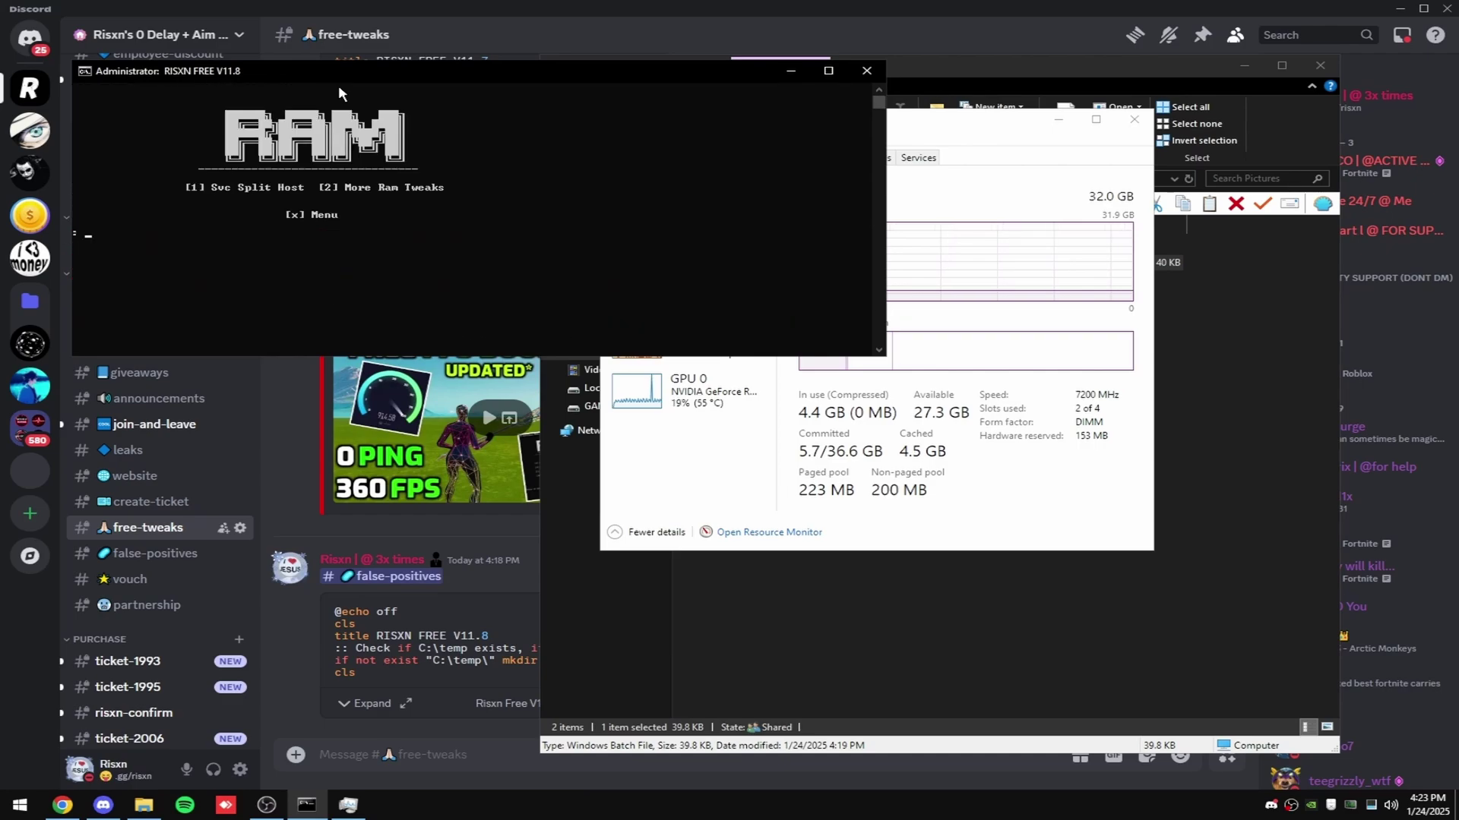
- Return to the main menu and delete temp files with the Cleaner, option 9
type("x")
key("Return")
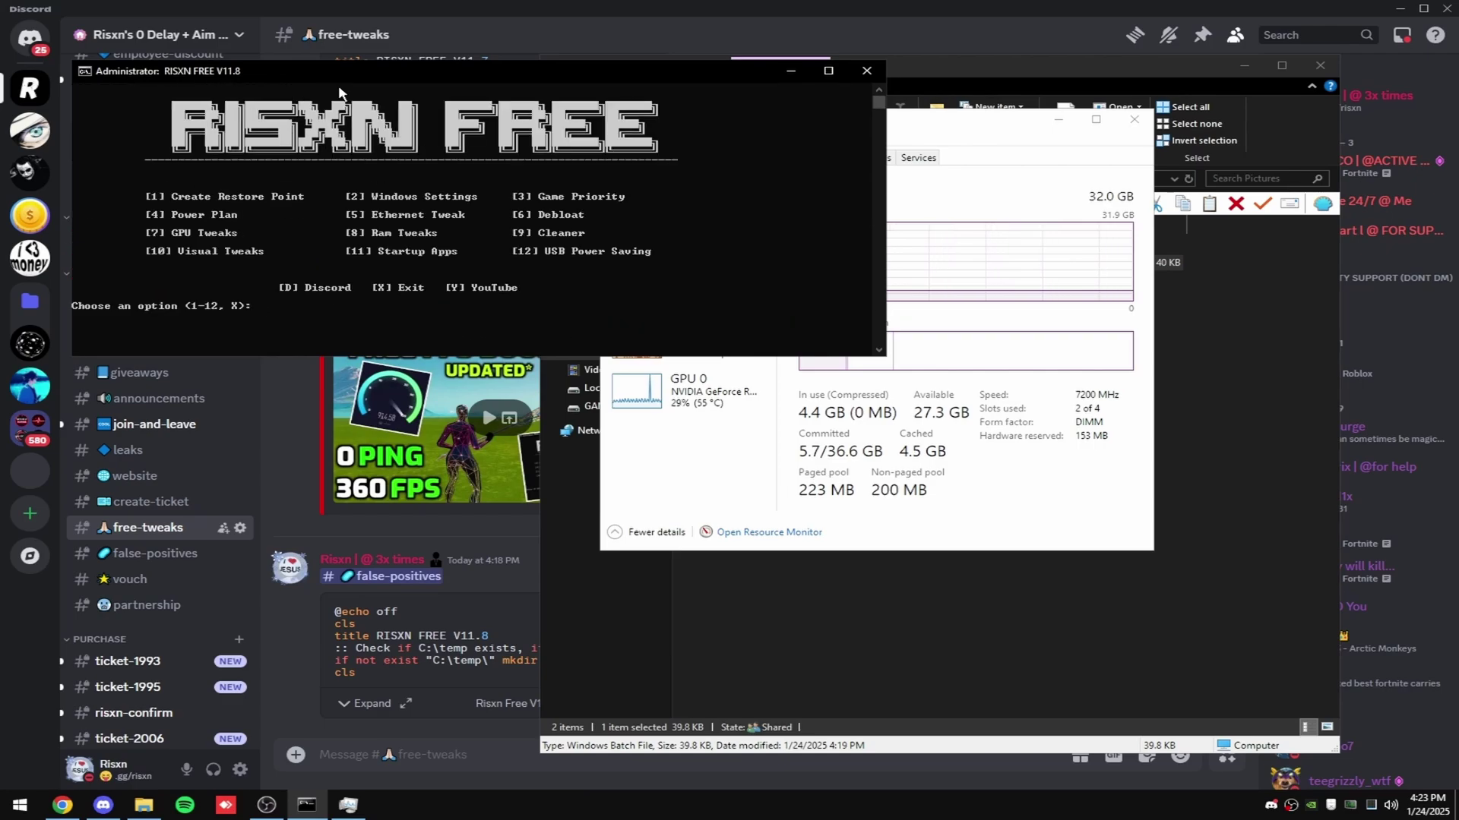
type("9")
key("Return")
- Run Visual Tweaks (option 10), keeping only smooth screen fonts and thumbnails enabled
type("10")
key("Return")
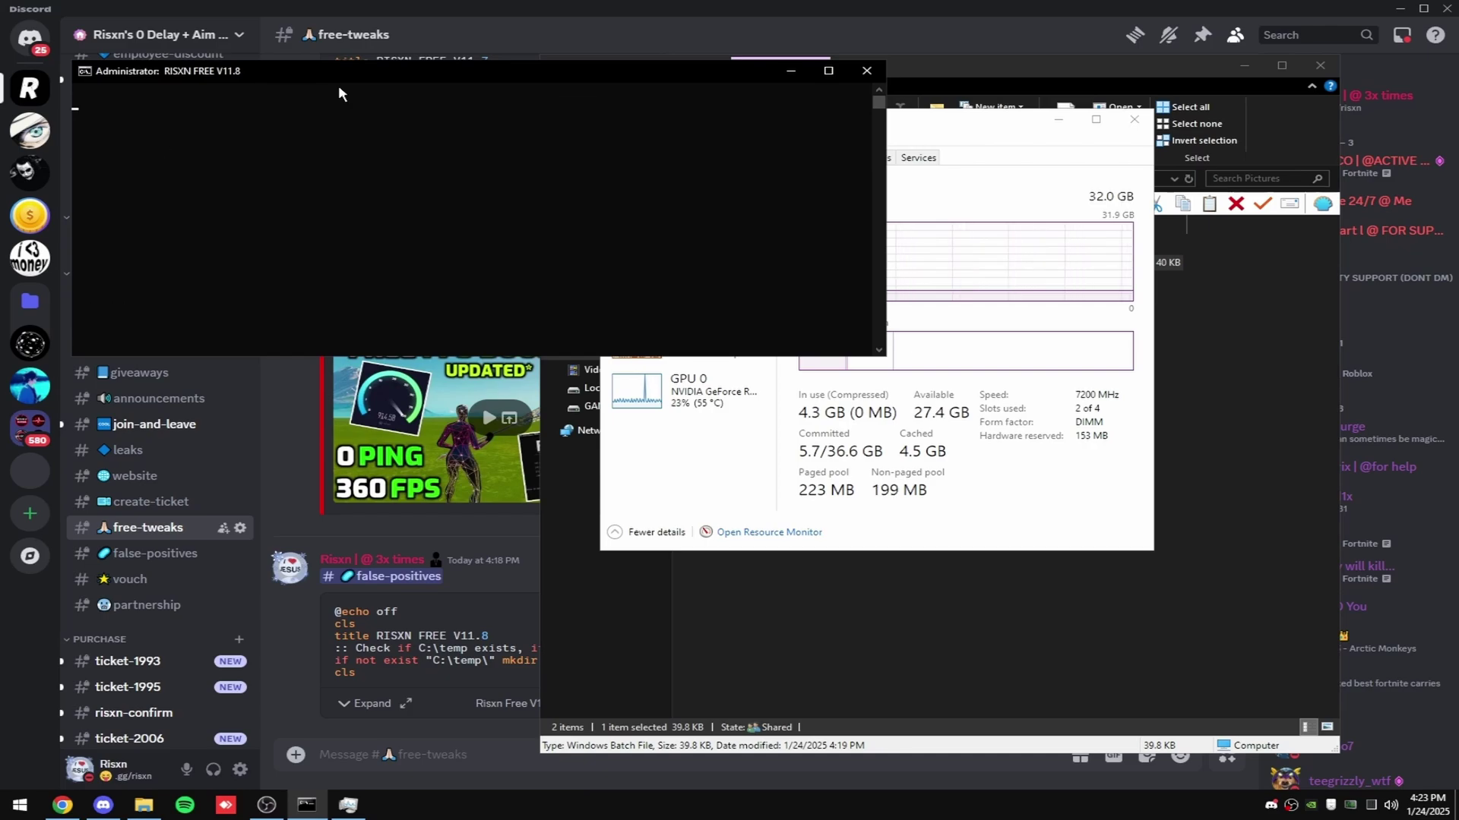
left_click(830, 459)
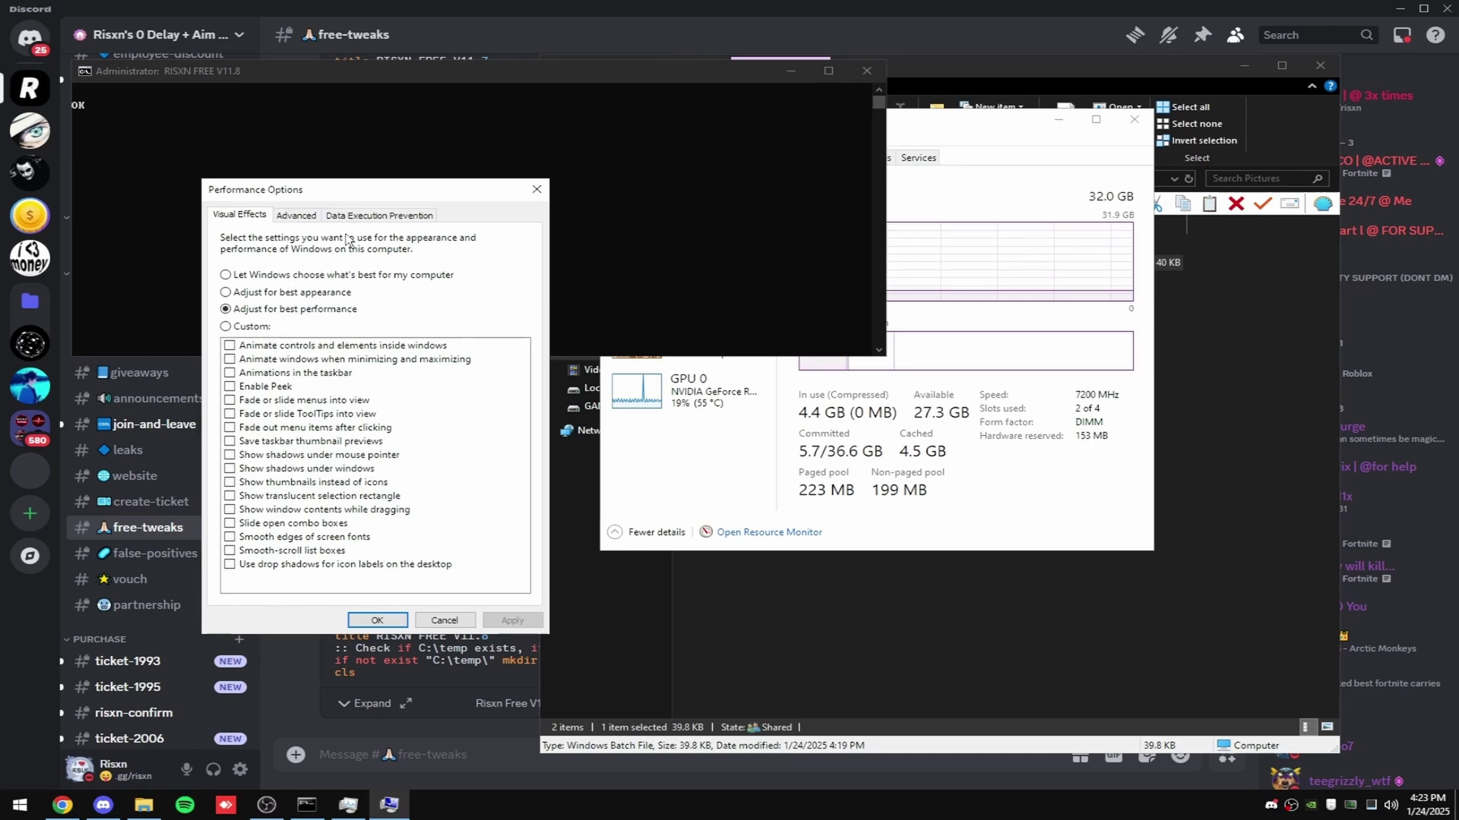
left_click_drag(289, 187, 336, 132)
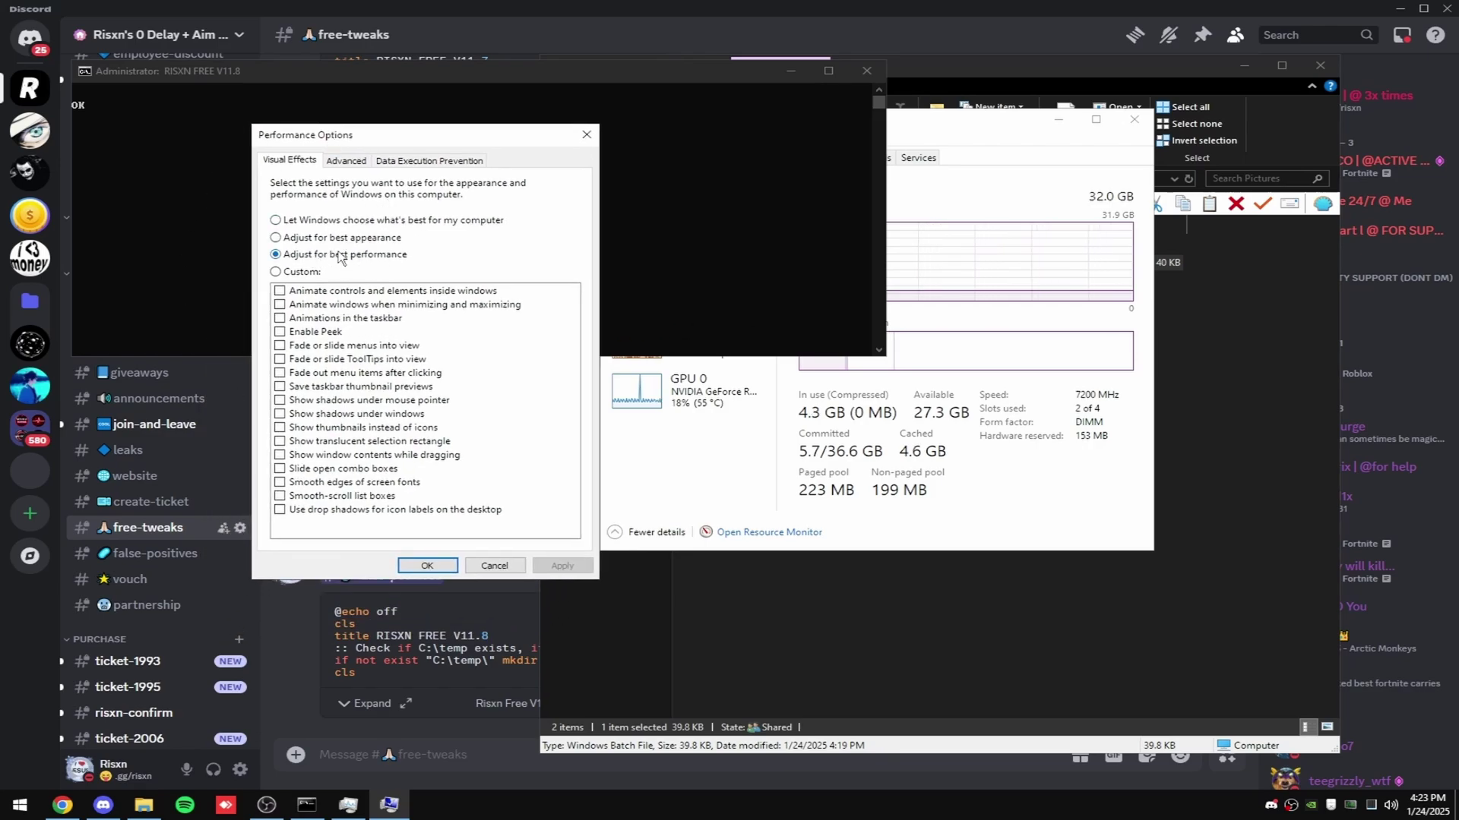
left_click(343, 483)
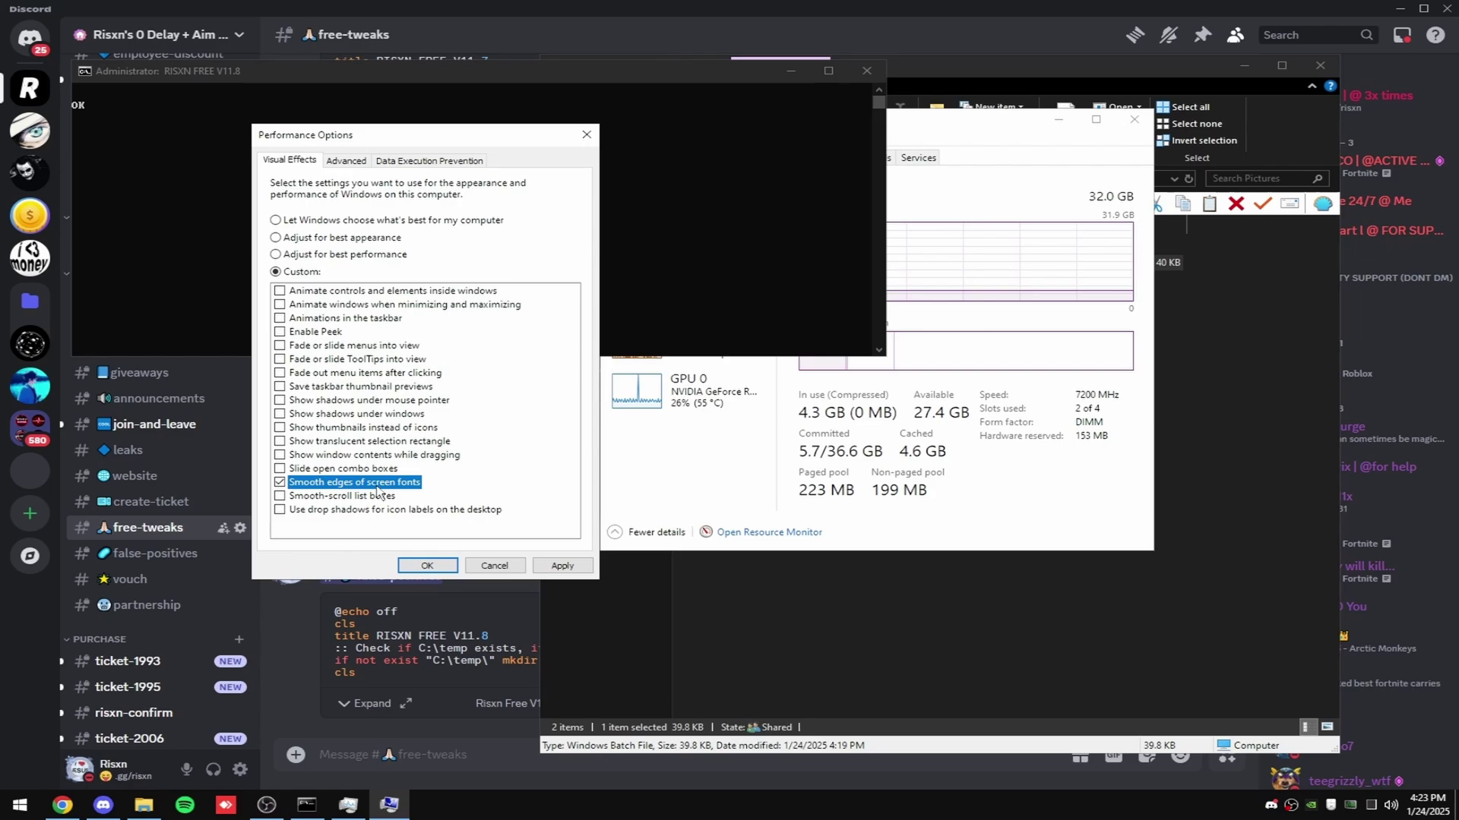
left_click(362, 430)
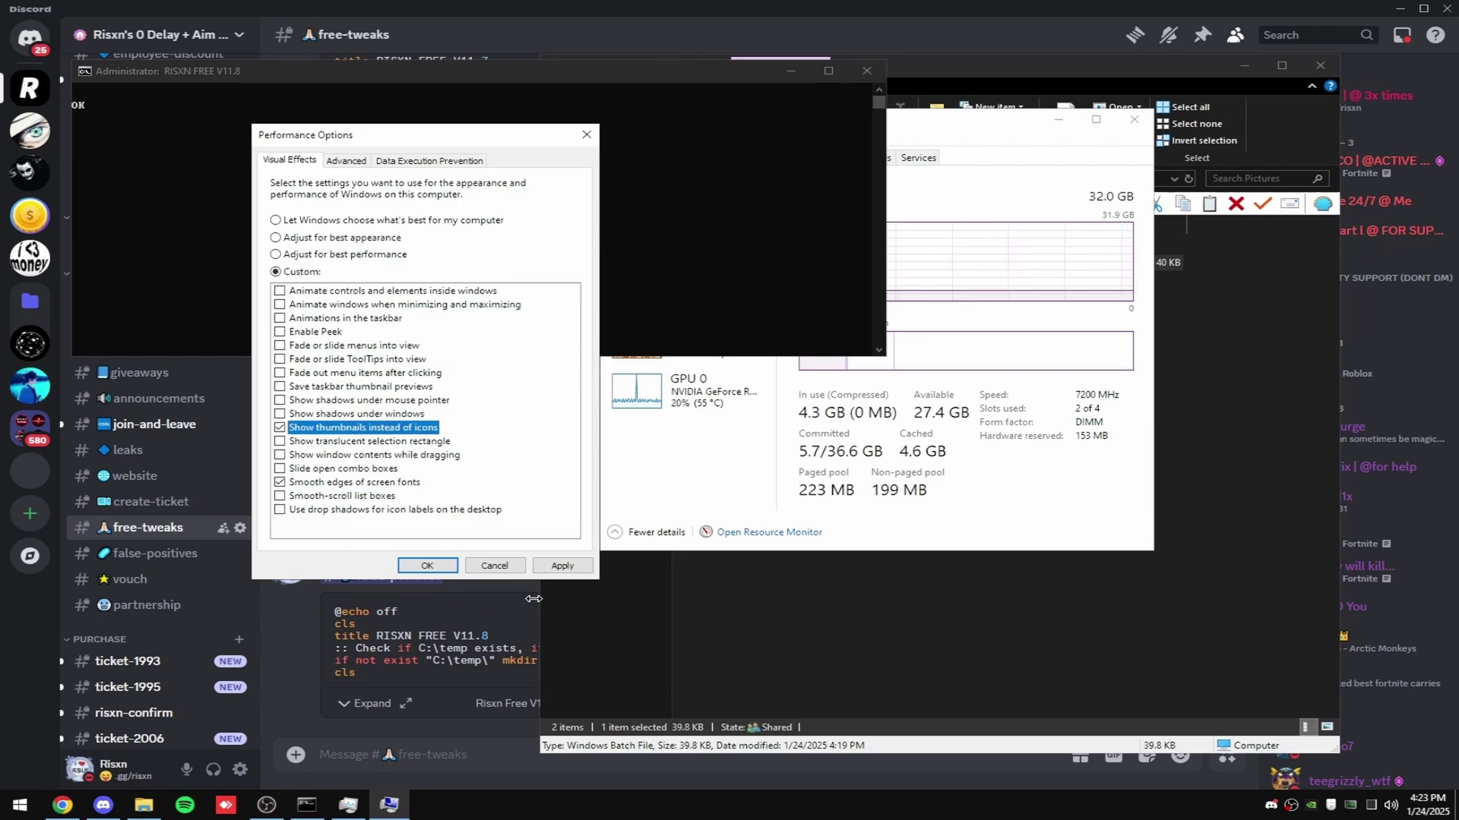
left_click(562, 566)
left_click(413, 566)
left_click(401, 252)
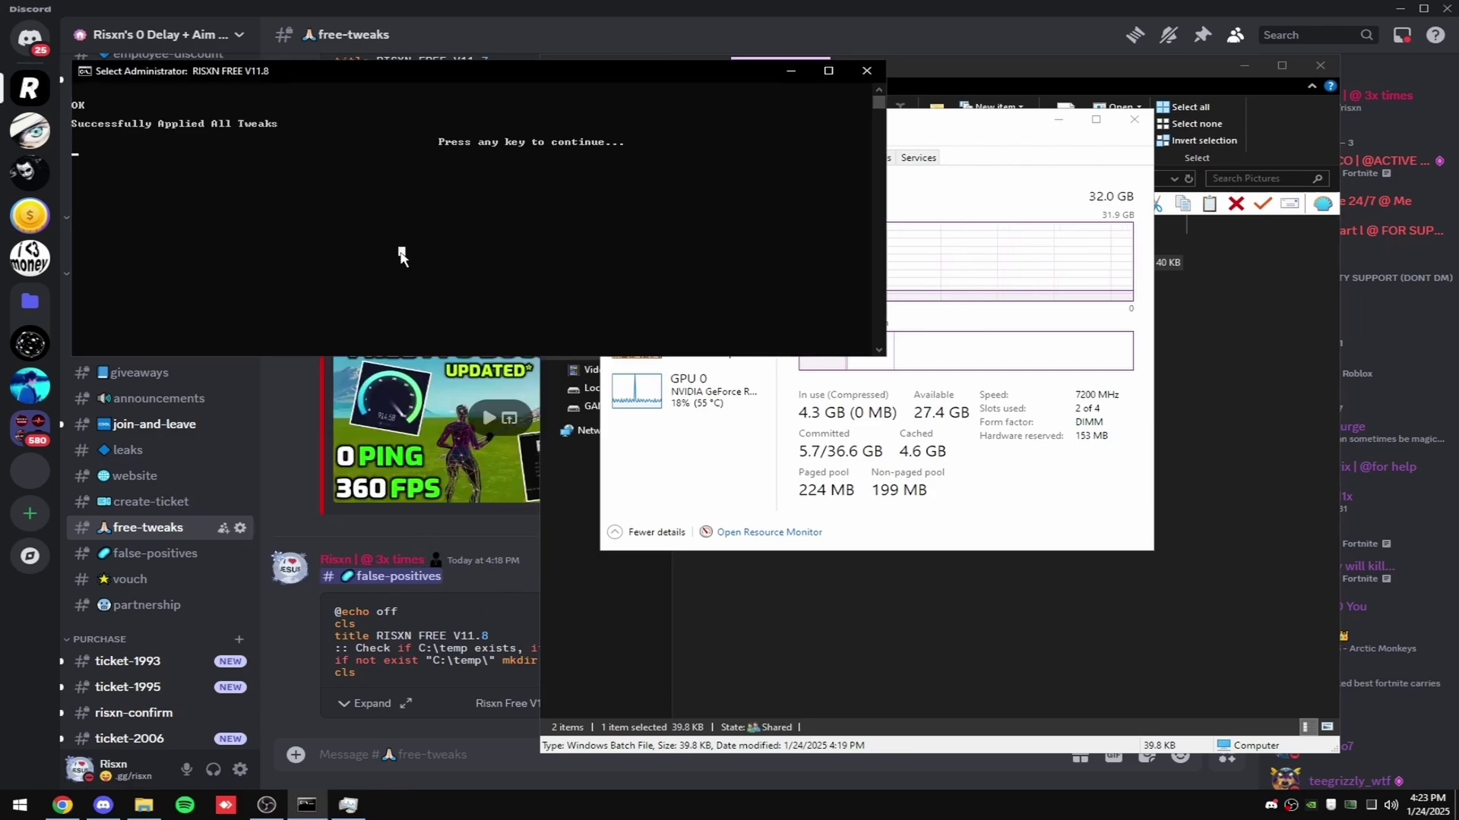
- Run the Startup Apps option 11 and dismiss its instructions message
key("Return")
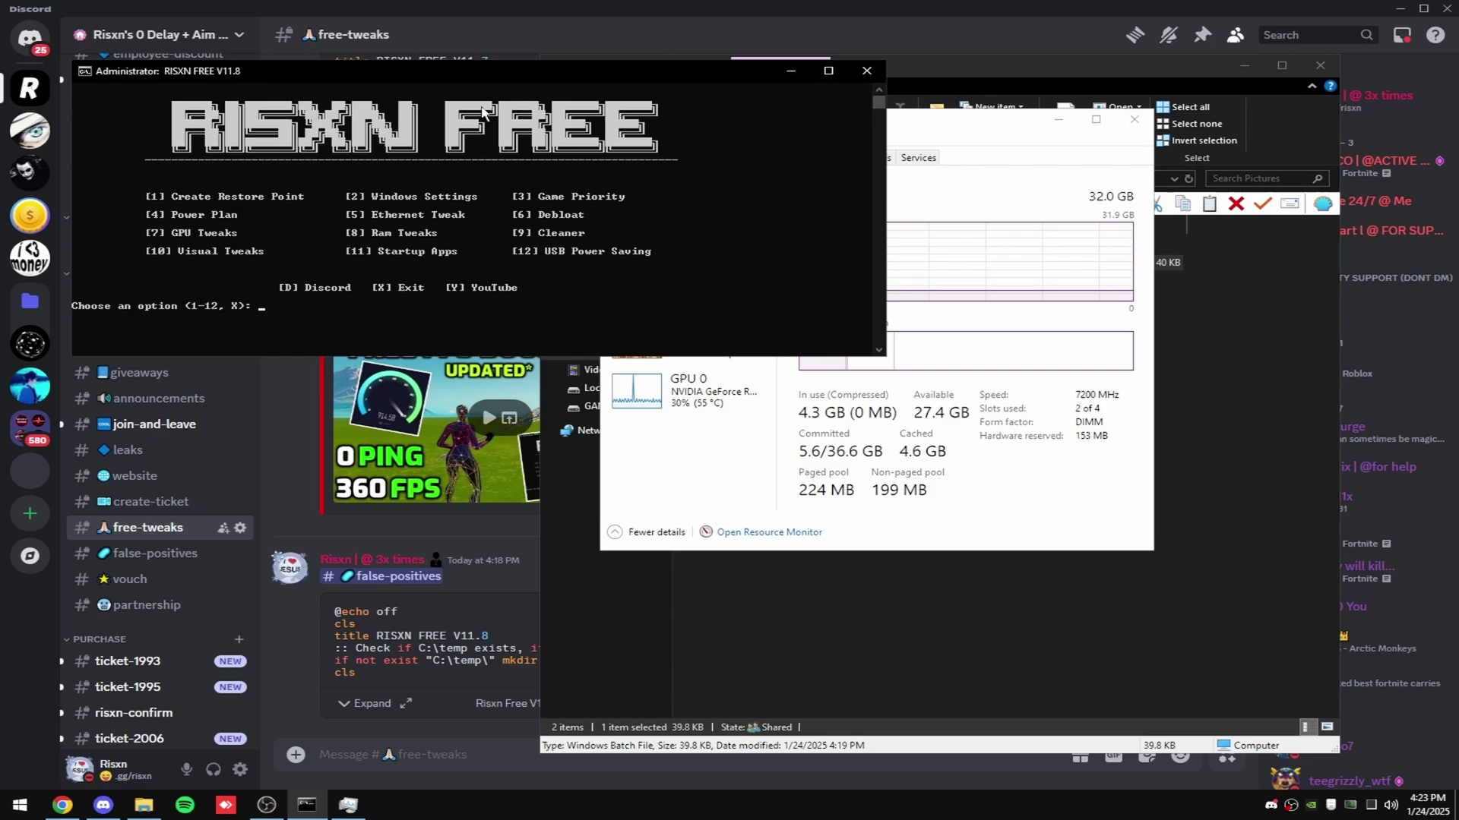
type("11")
key("Return")
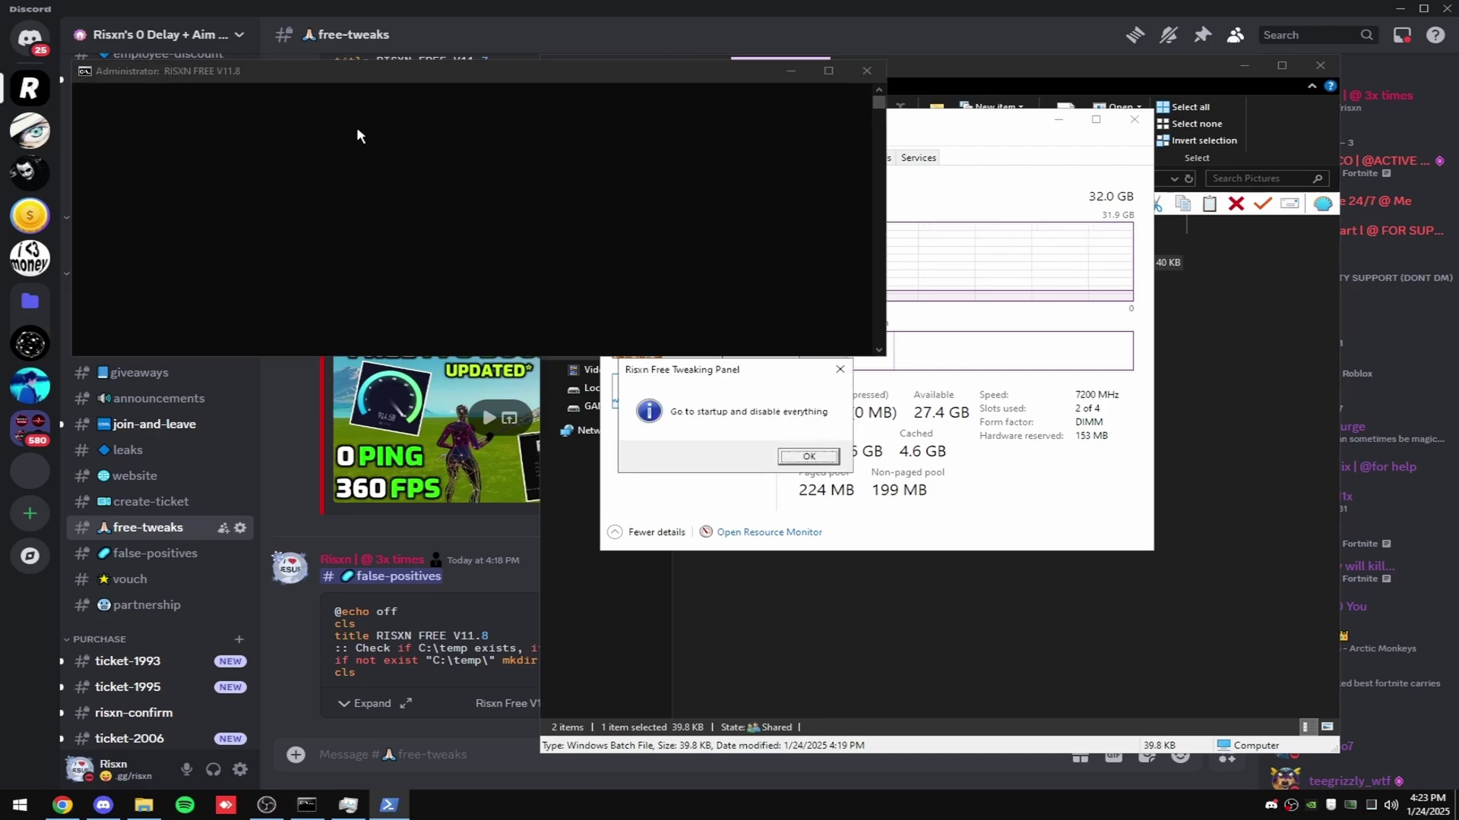
left_click(808, 456)
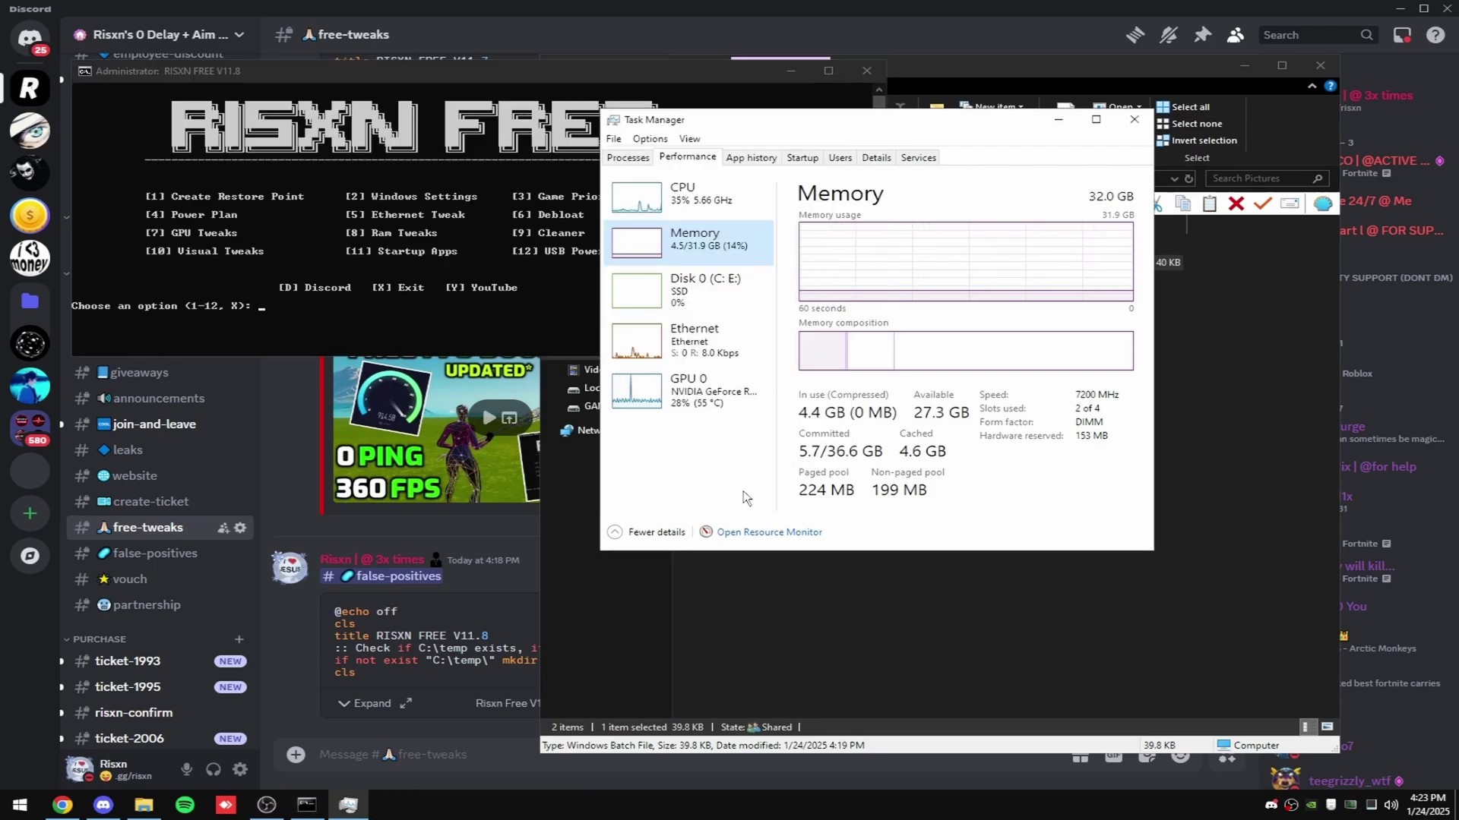
- Sort Task Manager's startup apps by status, inspect the Starter Module entry, then close Task Manager
left_click(808, 158)
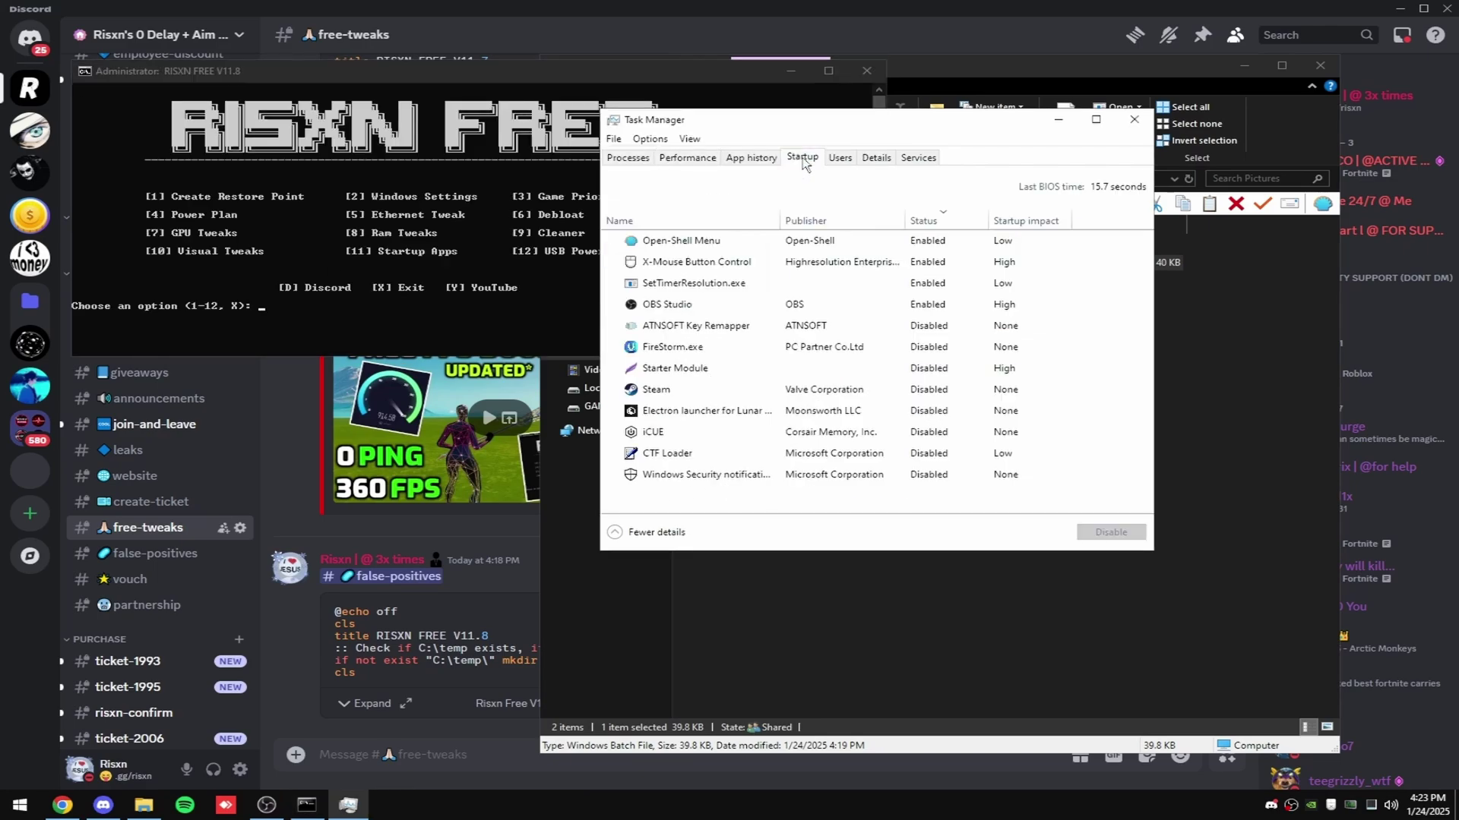
left_click(937, 224)
left_click(942, 222)
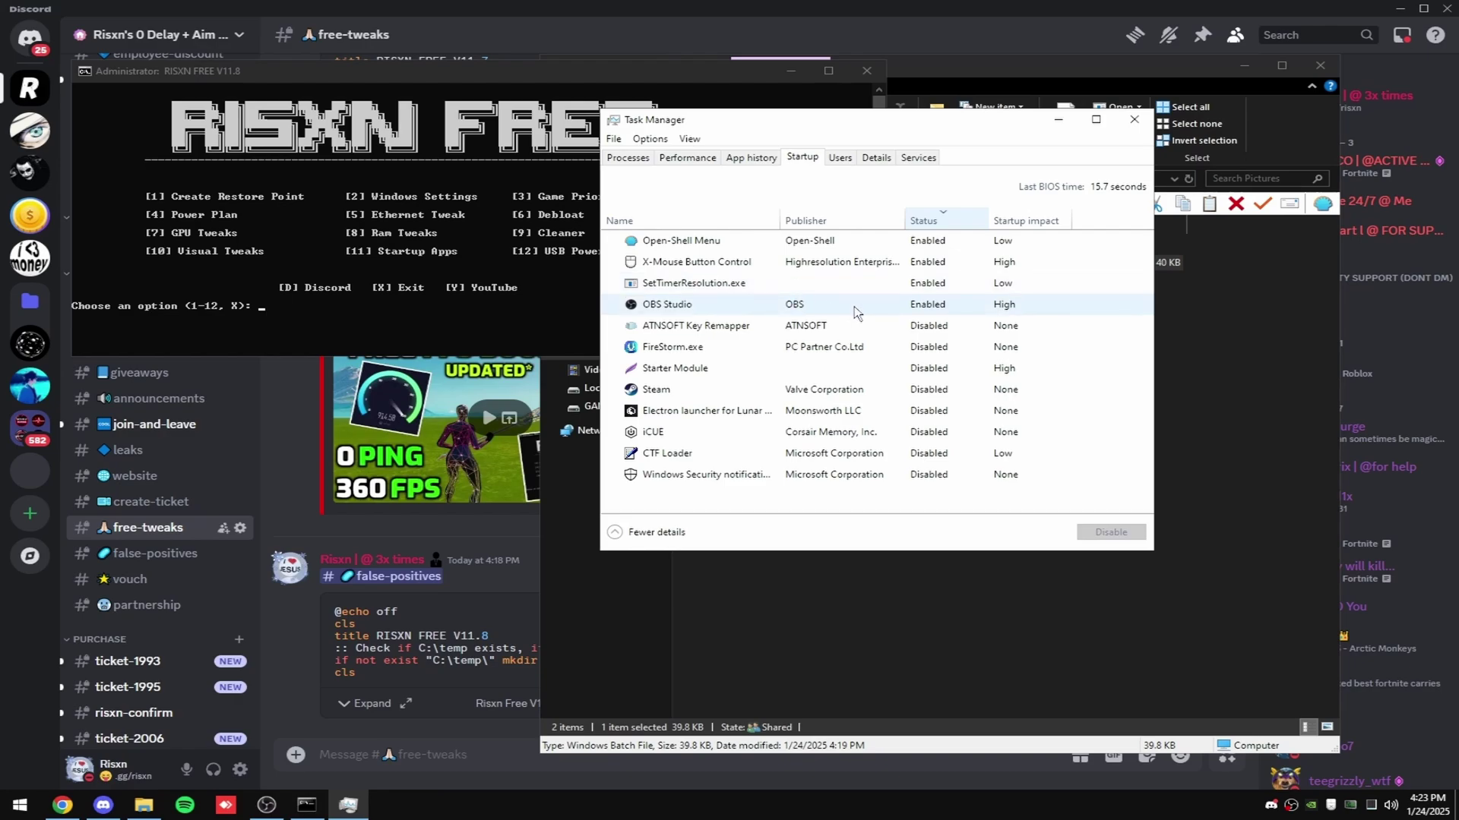
left_click(847, 367)
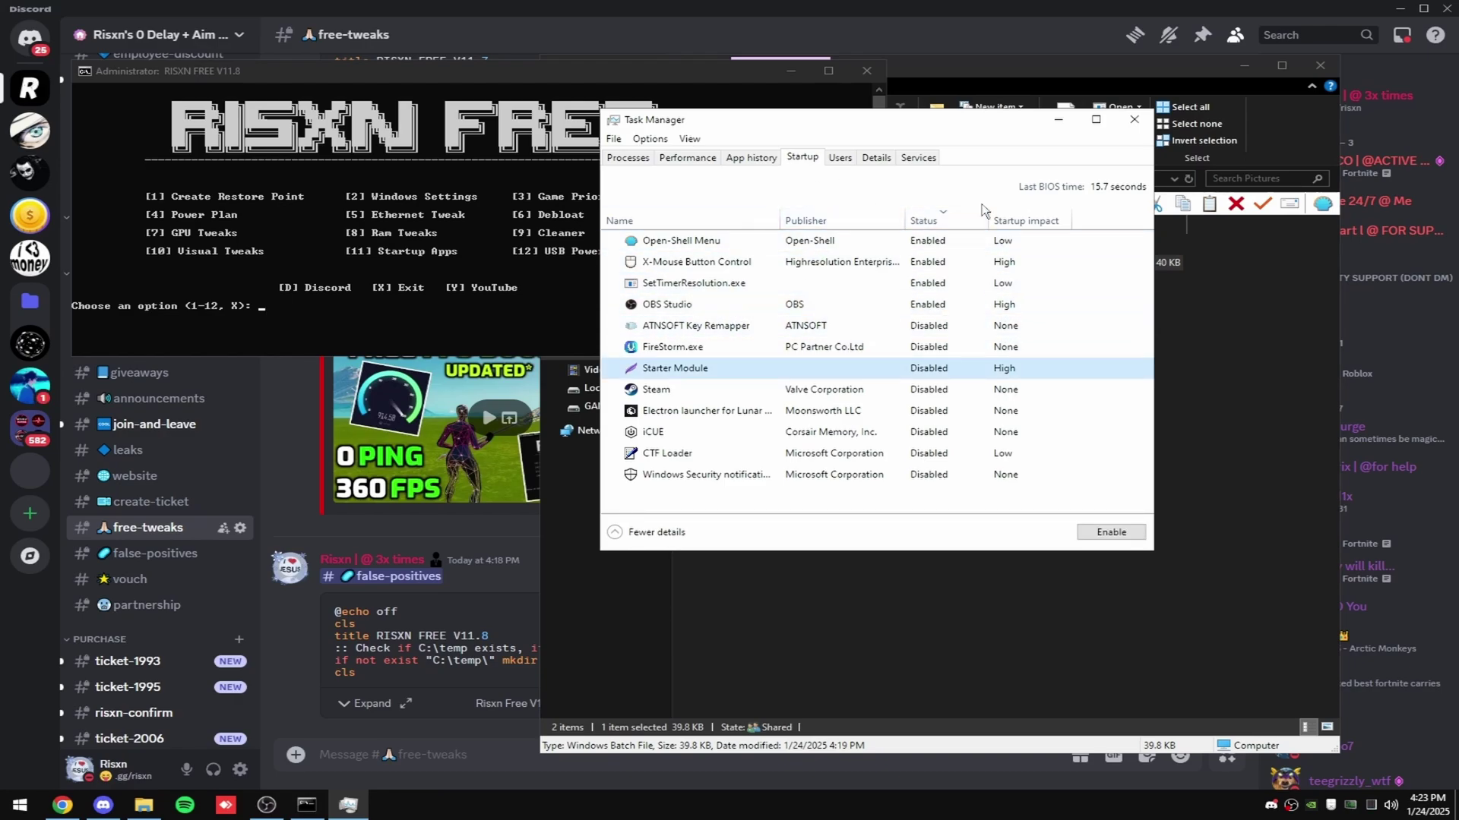
left_click(1134, 120)
left_click(609, 154)
- Run option 12, USB Power Saving, which reports a missing 'usb' label error, then return
type("12")
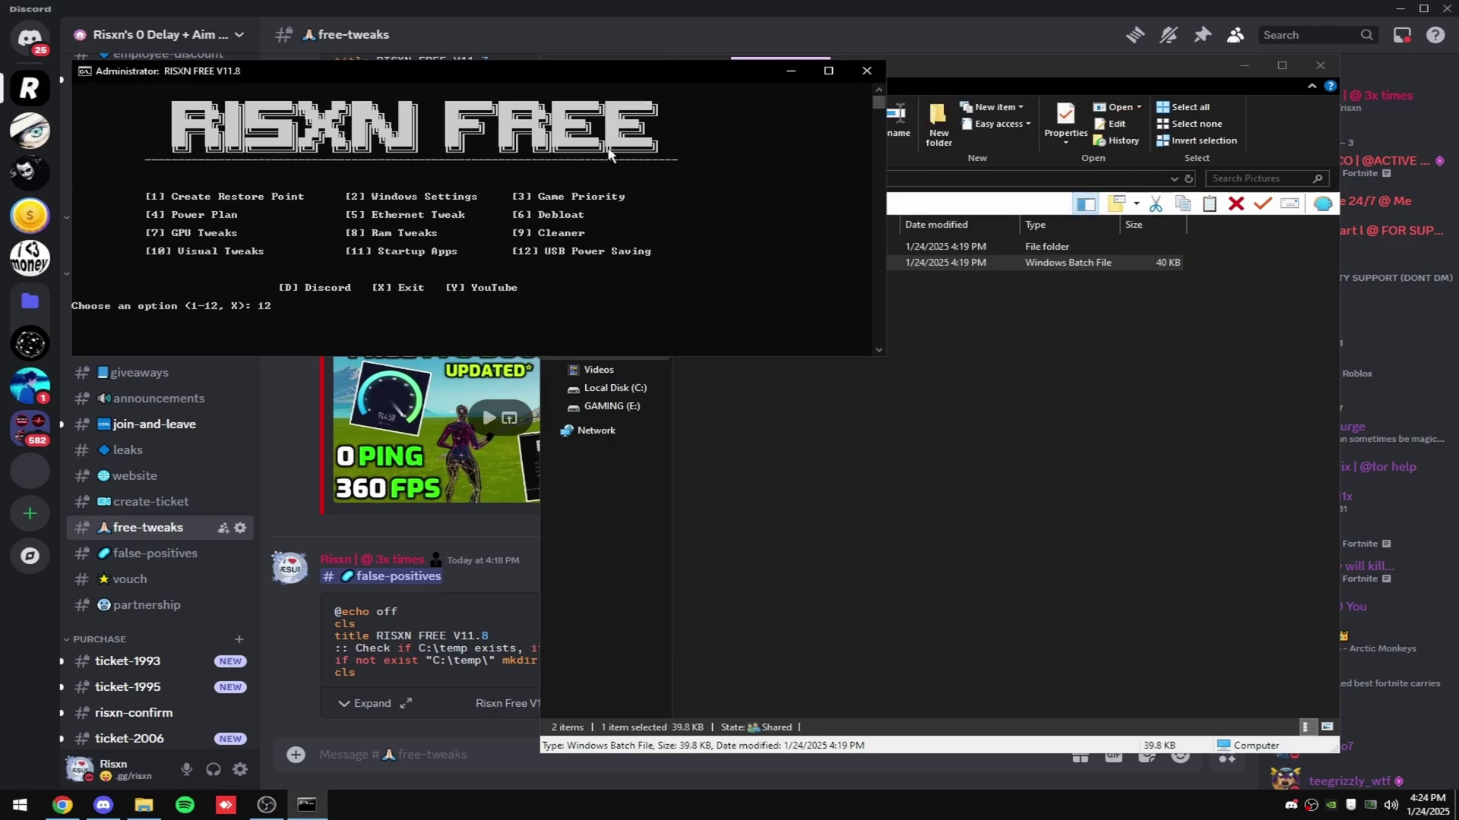
key("Return")
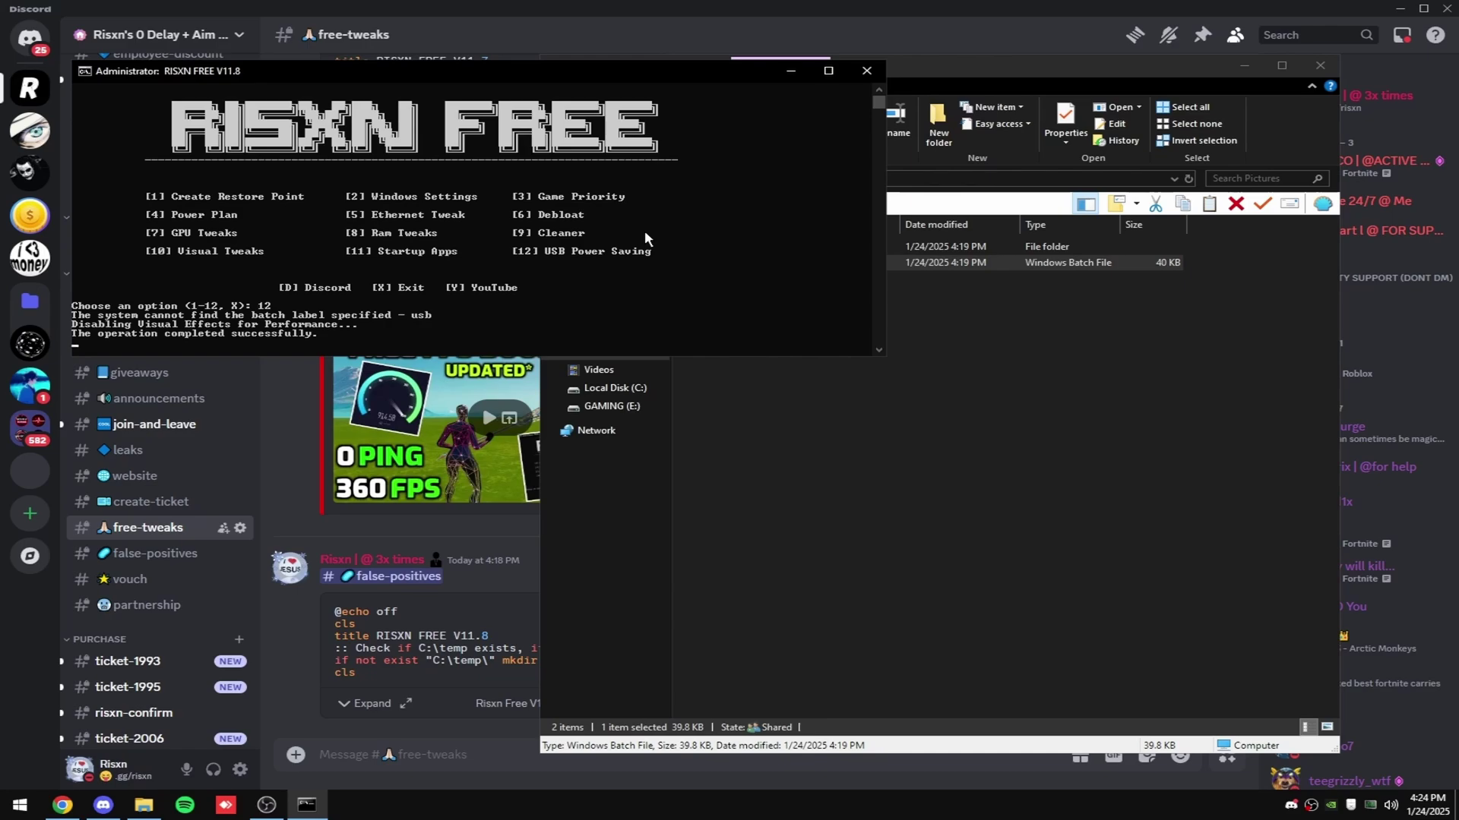
key("Return")
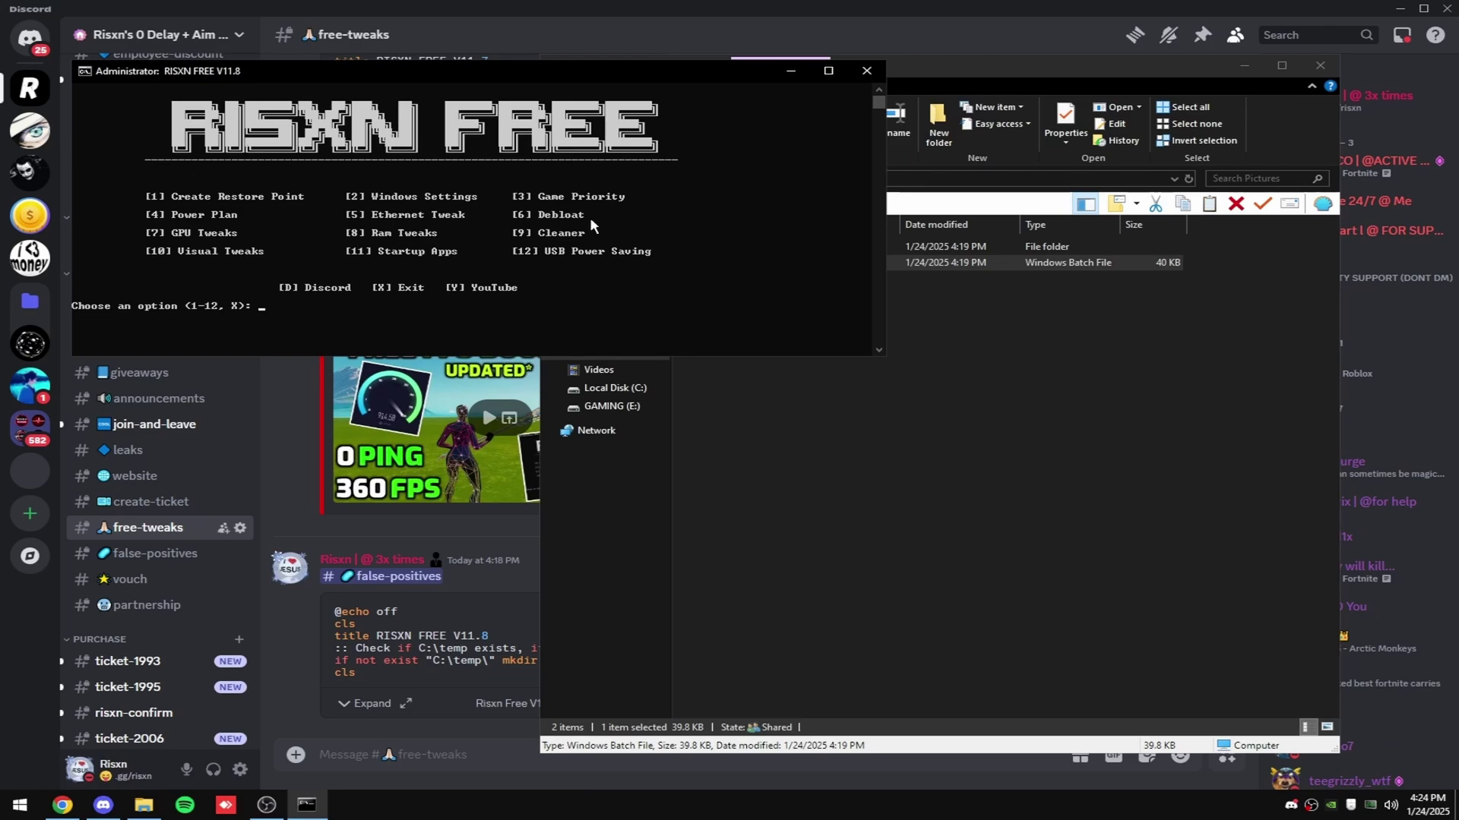
- Launch rstrui.exe, show more restore points, and select the 1/24/2025 Risxn Free V11.8 point
key("super+r")
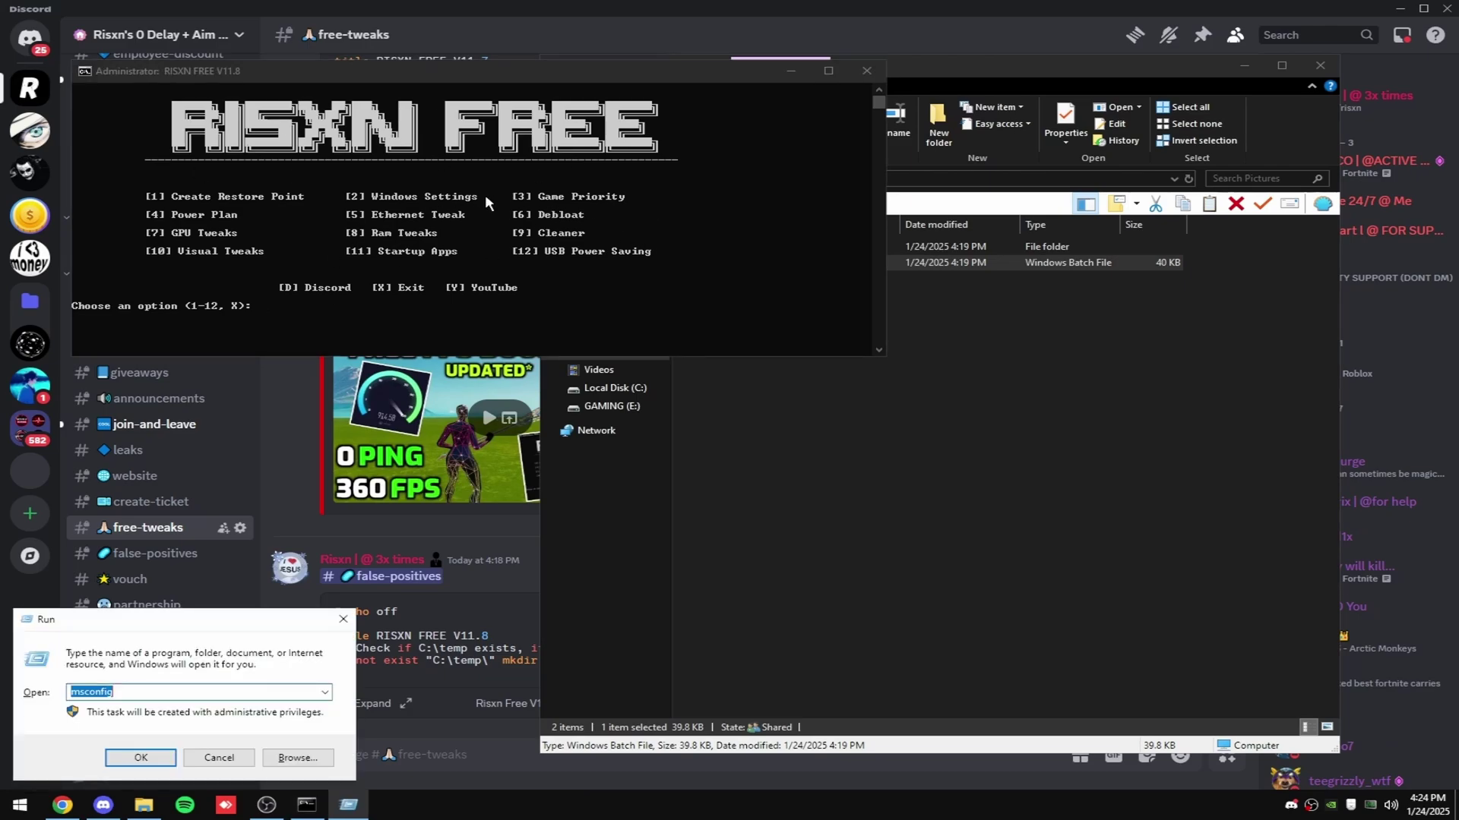
type("rstrui.exe")
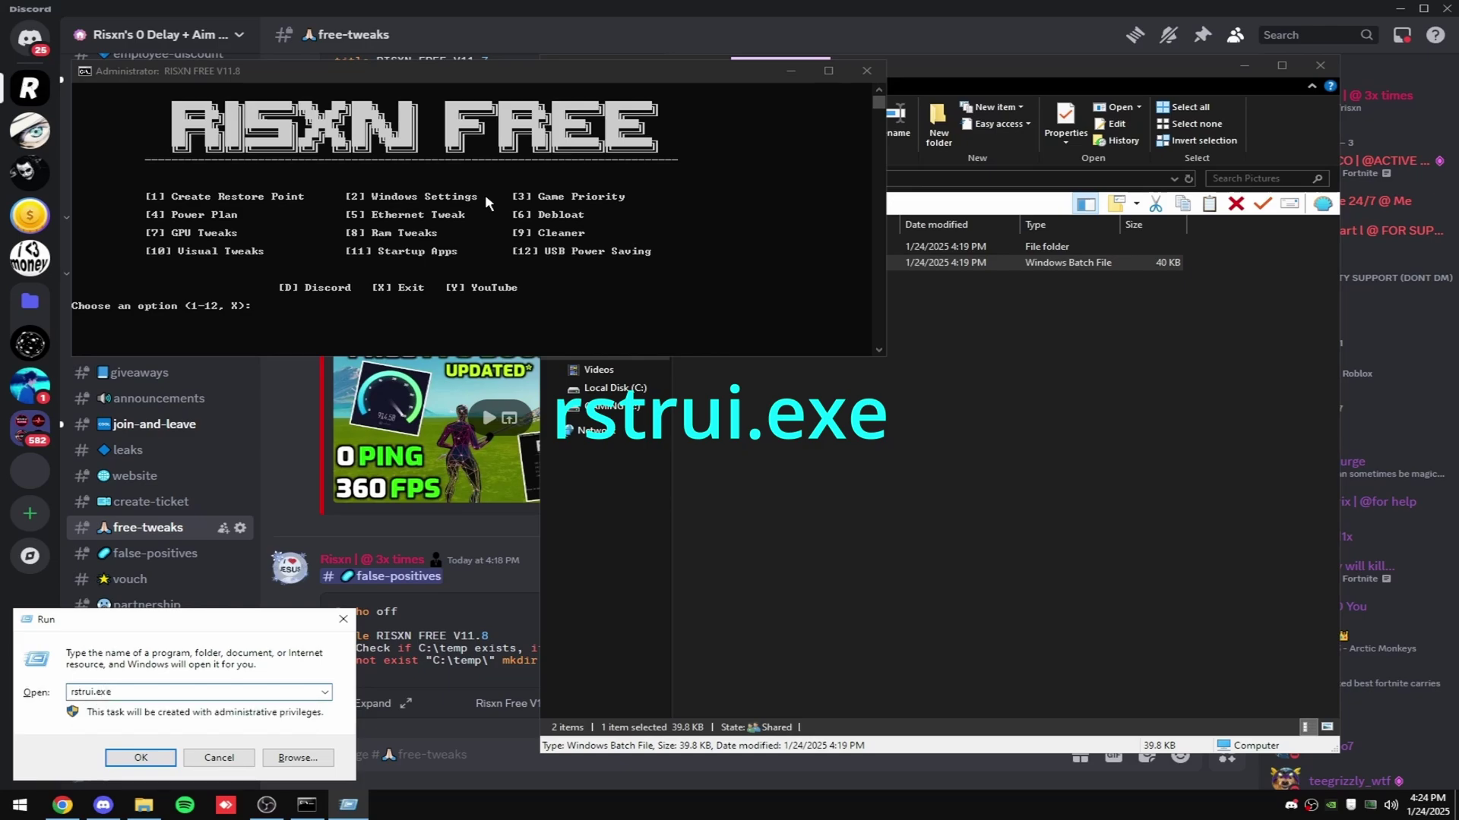
left_click(140, 756)
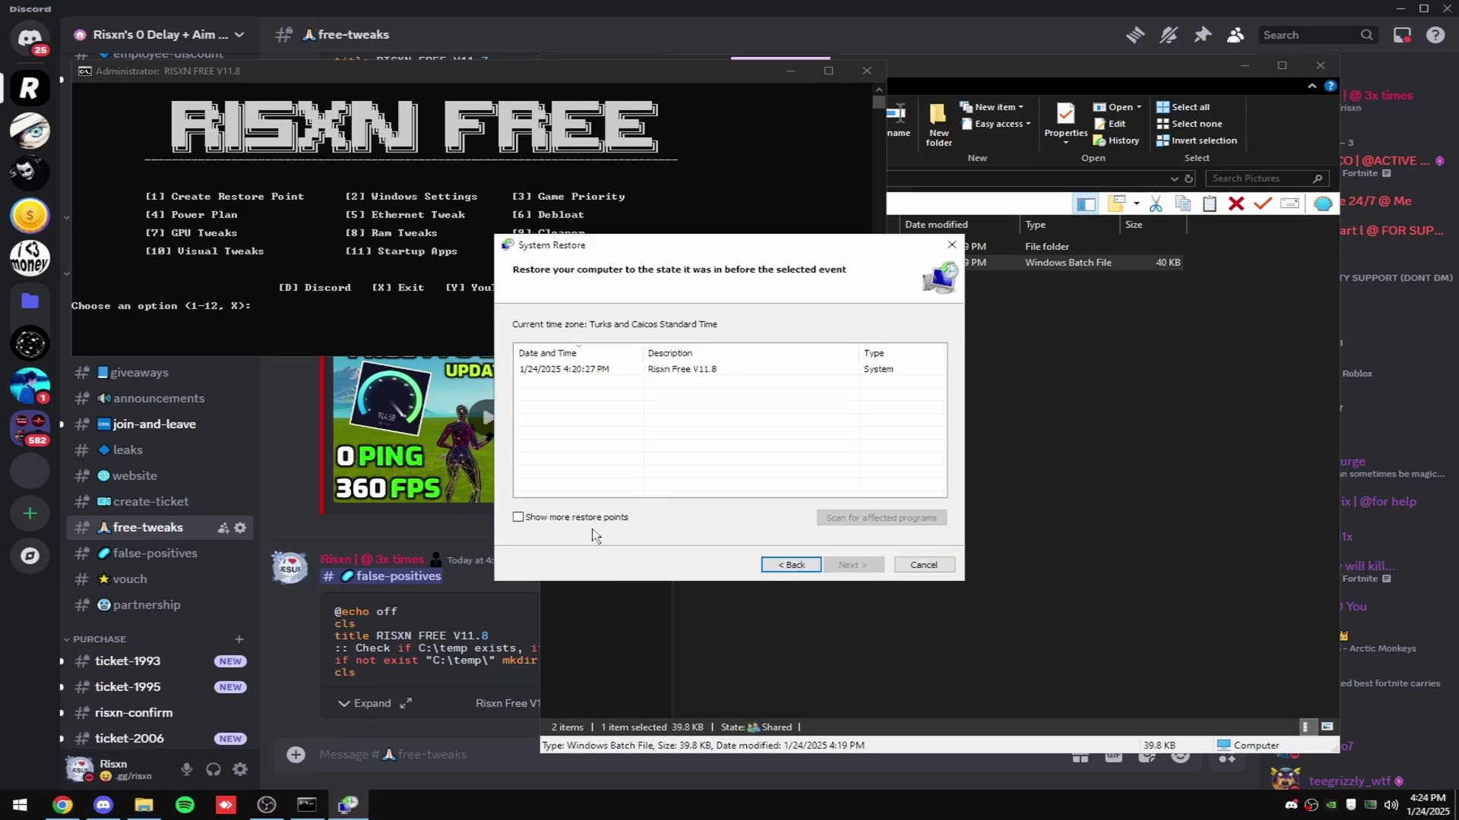
left_click(546, 519)
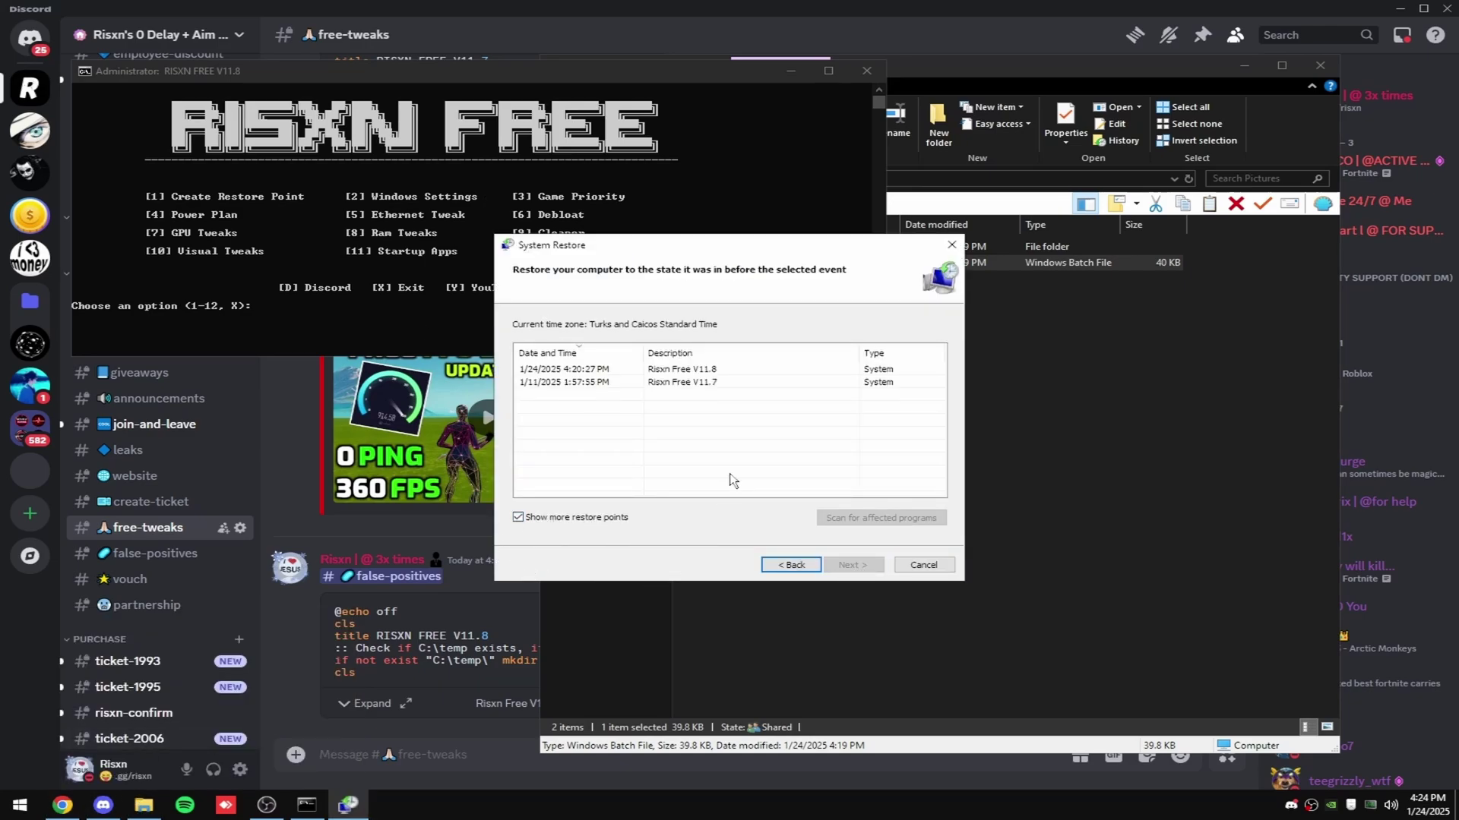
left_click(701, 372)
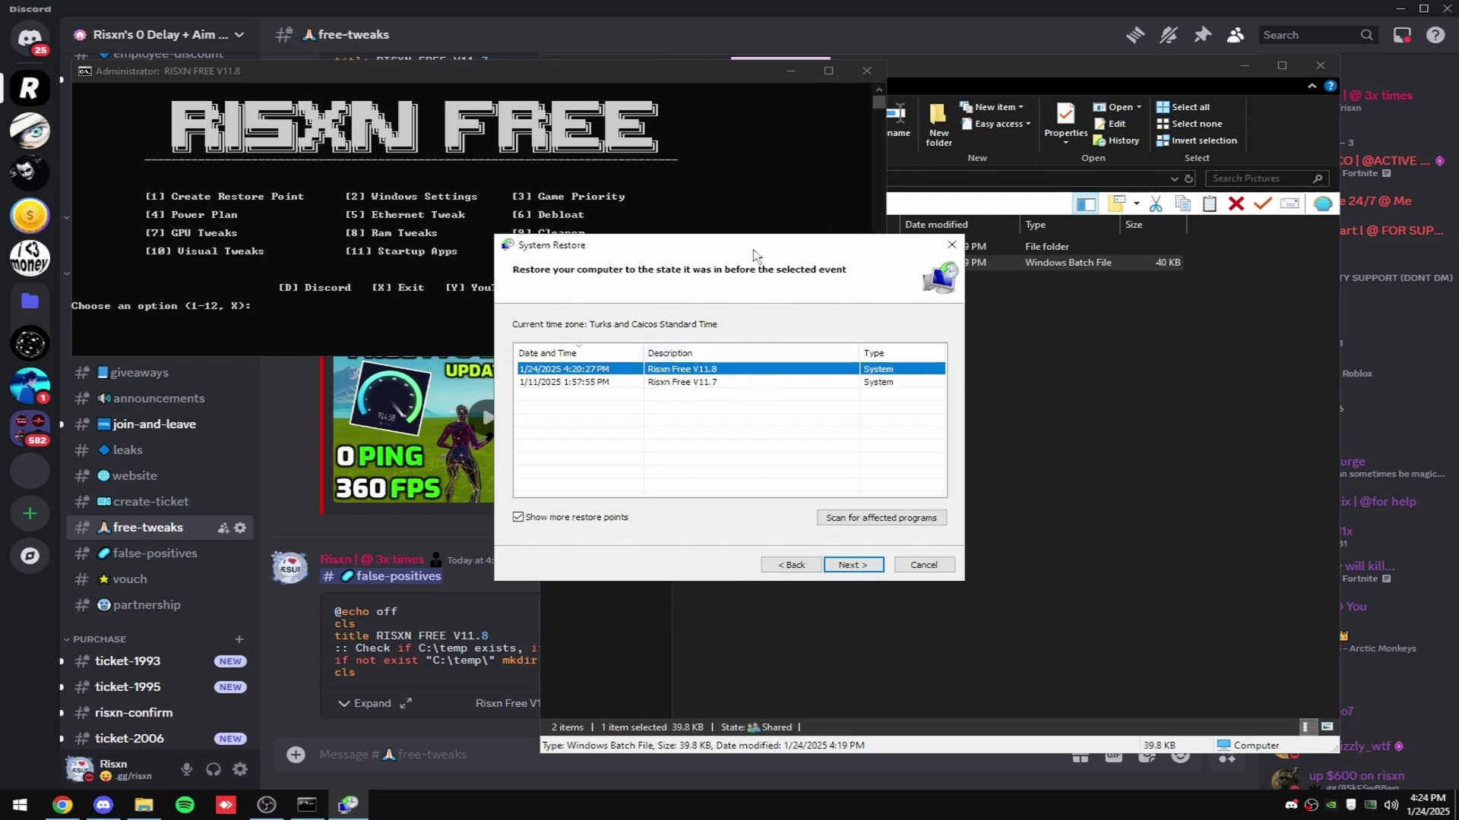
left_click_drag(754, 249, 822, 182)
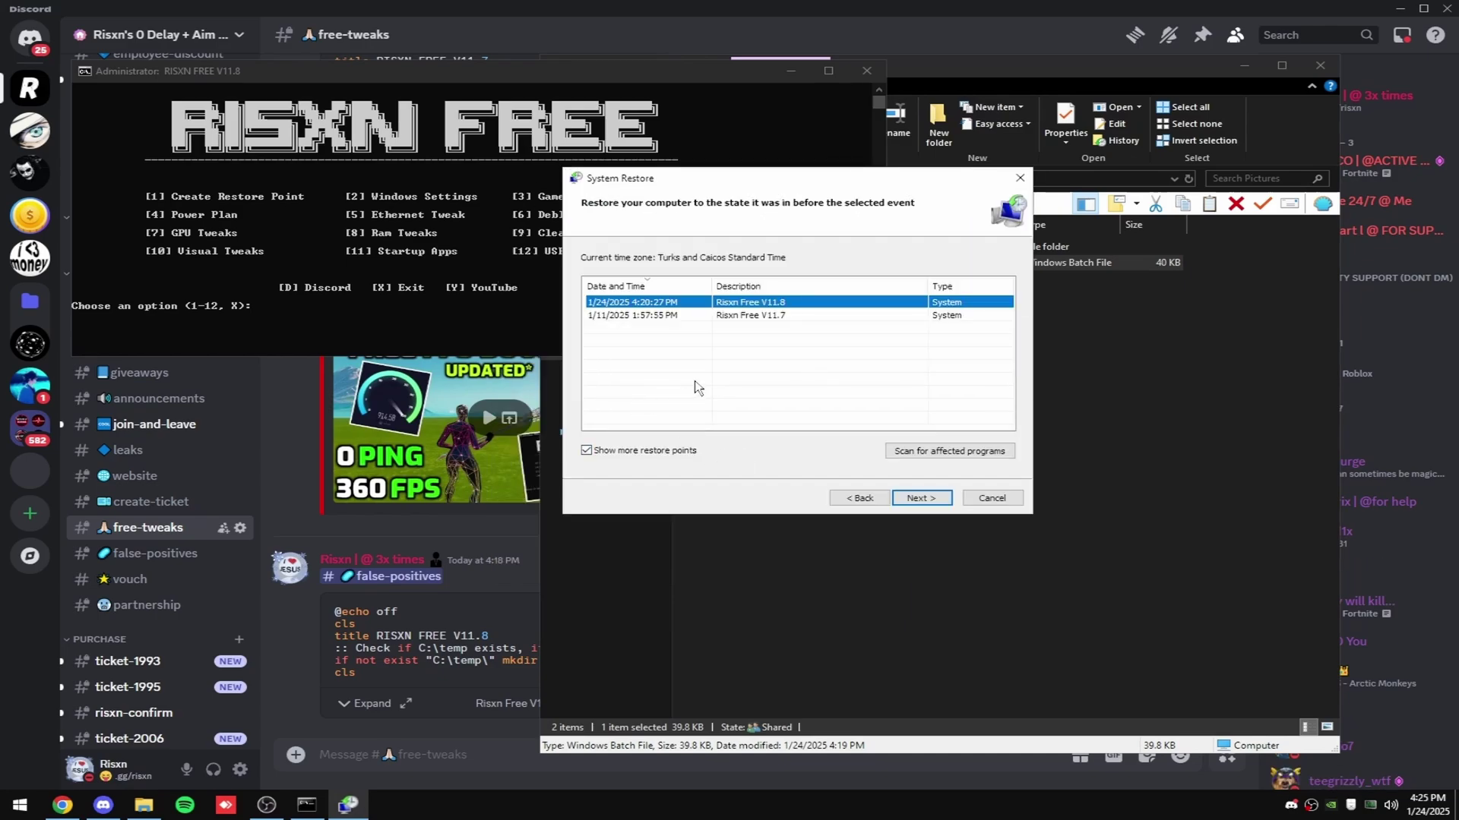
- Open the create-ticket channel and preview the Ticket Type dropdown options
left_click(165, 504)
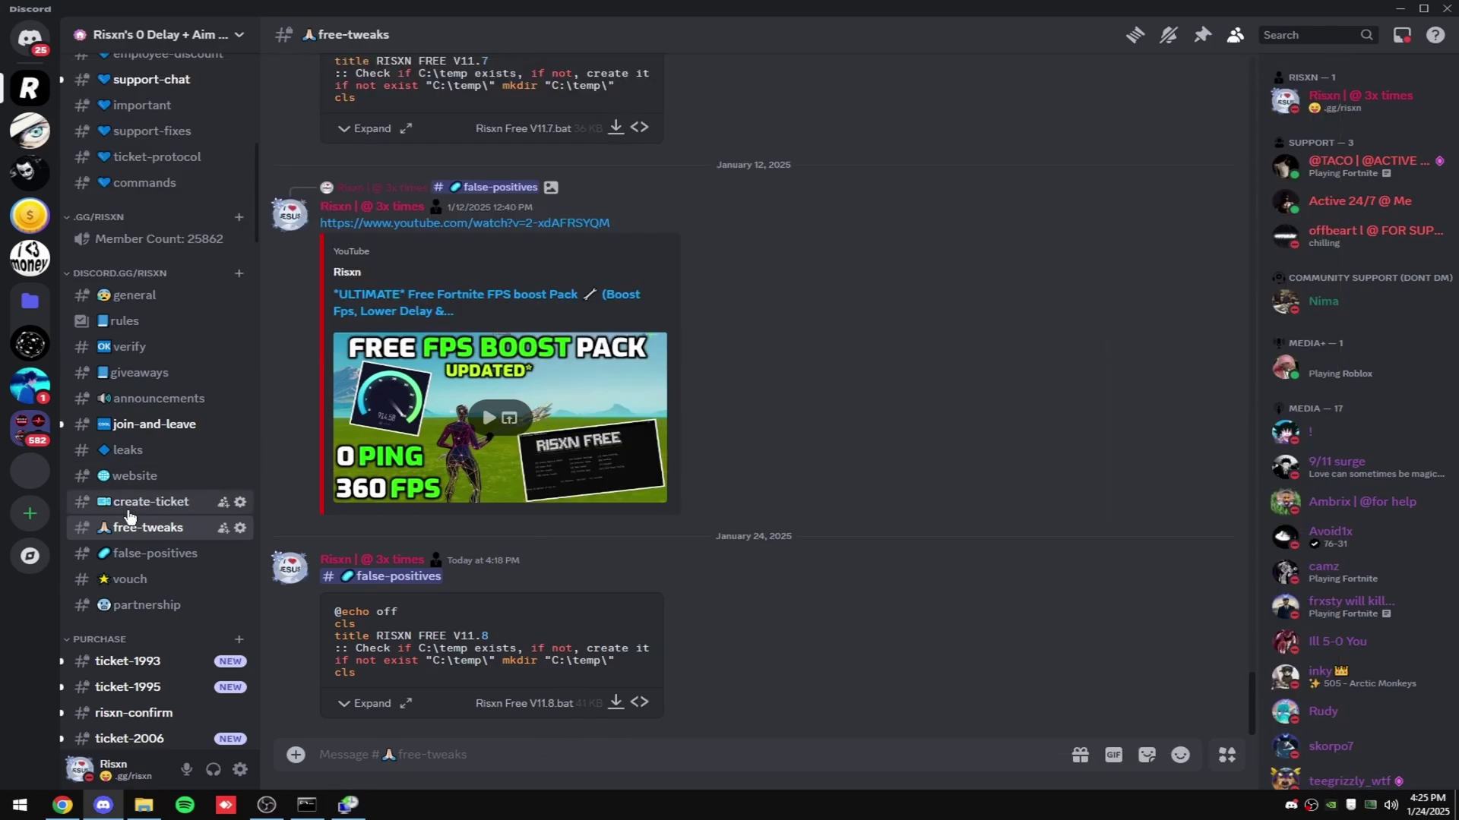
left_click(384, 704)
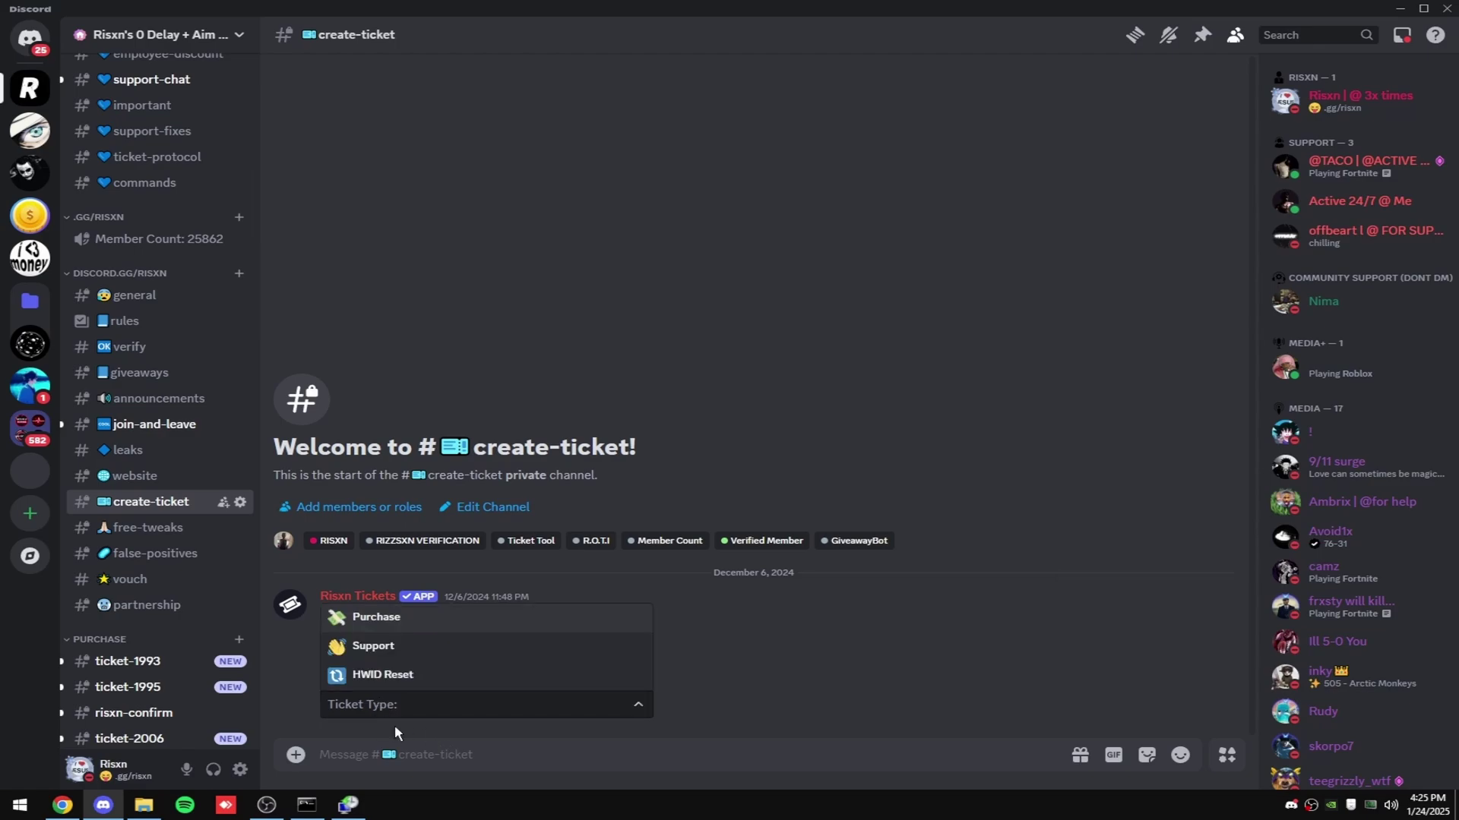
left_click(371, 646)
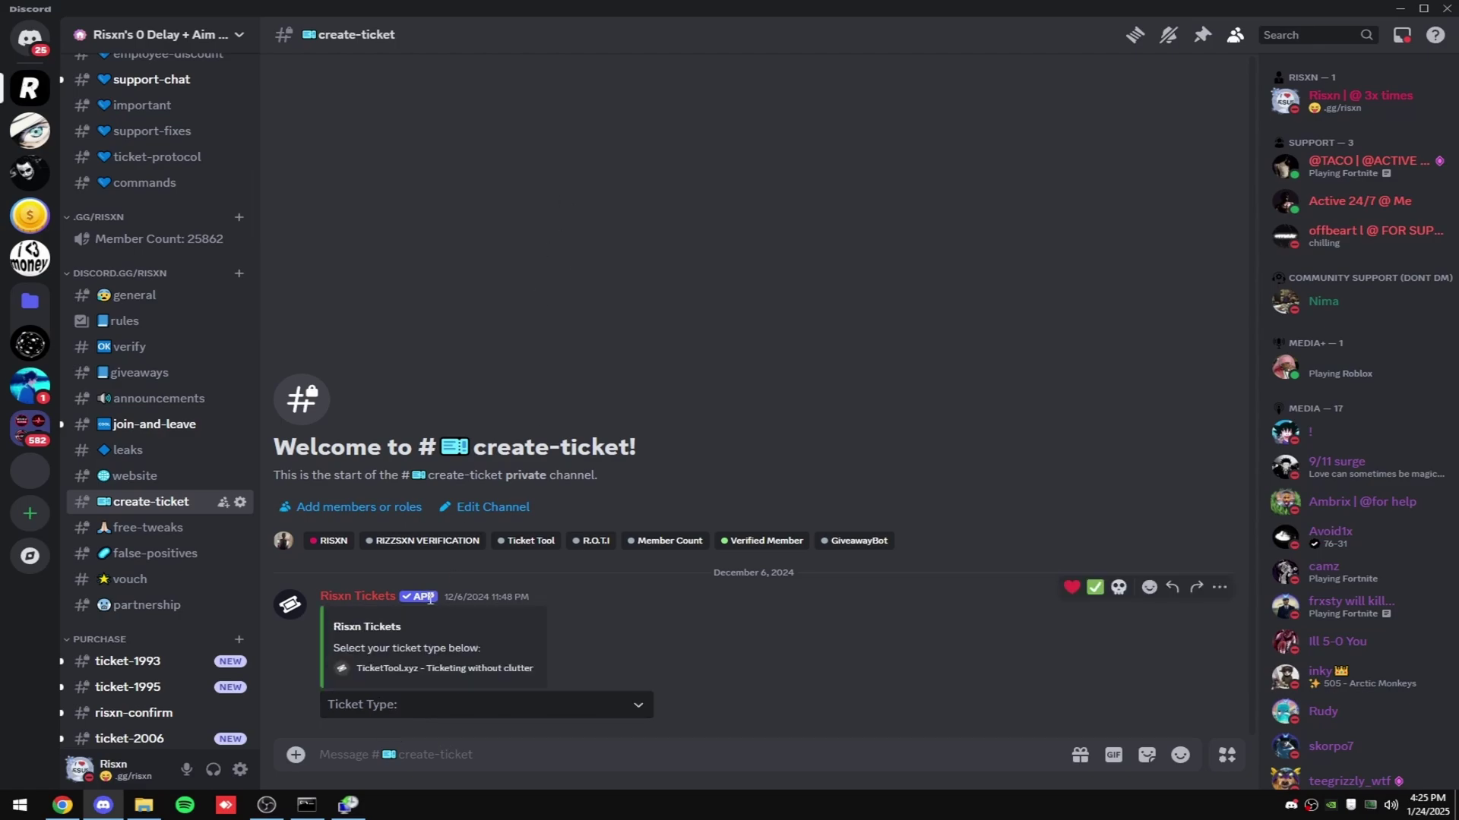